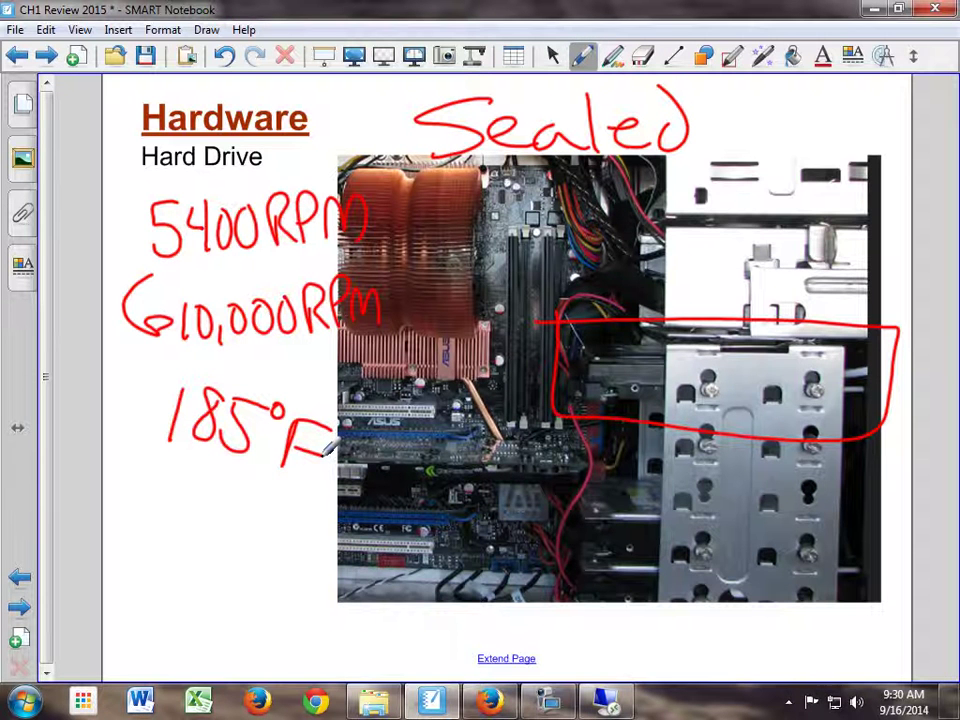
Switch to the remote7 session and sort NEWT Professional's primary machine list by CPU temperature, highest first
click(605, 700)
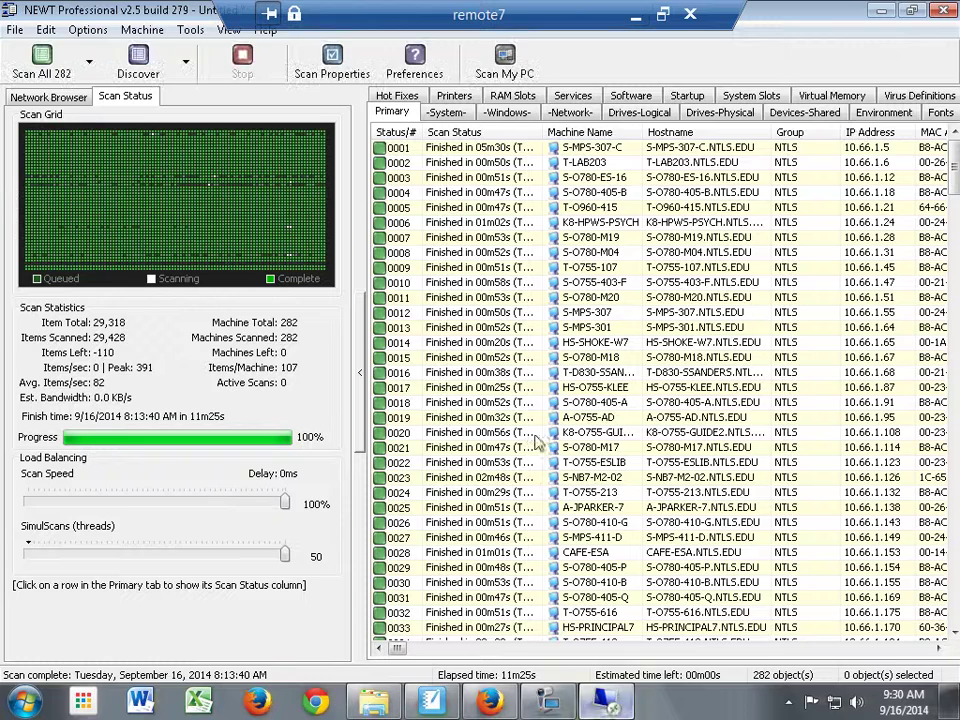
click(884, 649)
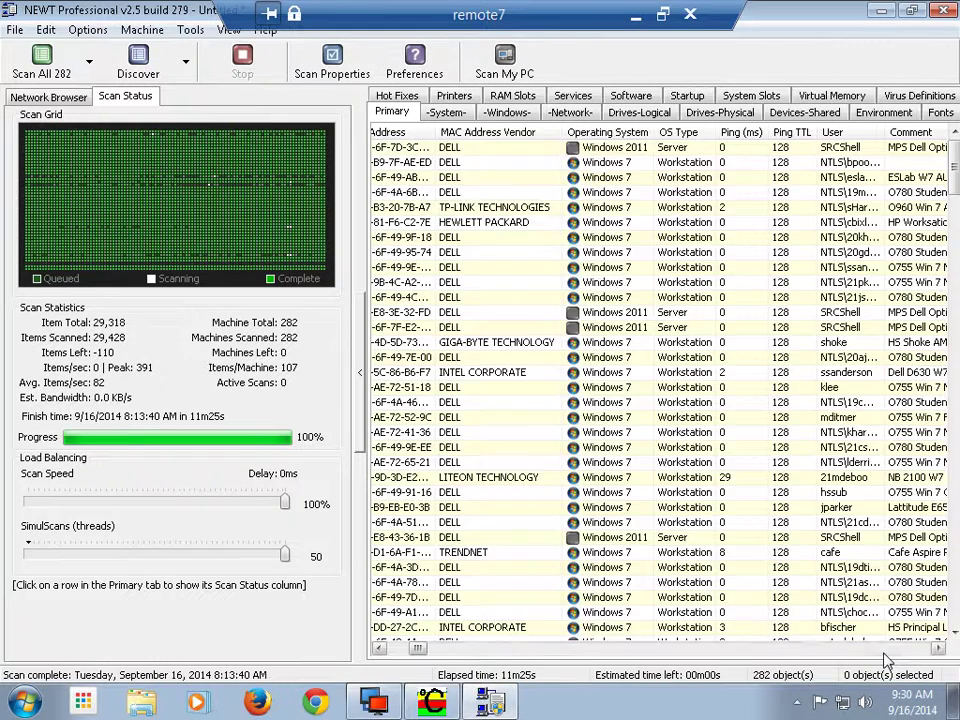
click(884, 649)
click(884, 649)
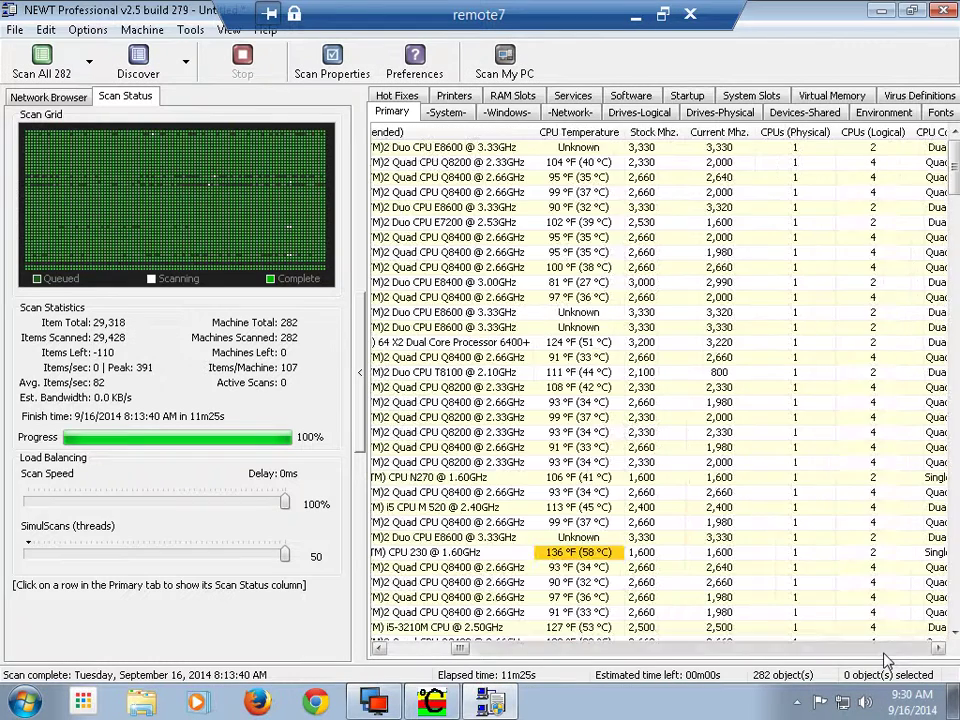
click(611, 133)
click(568, 133)
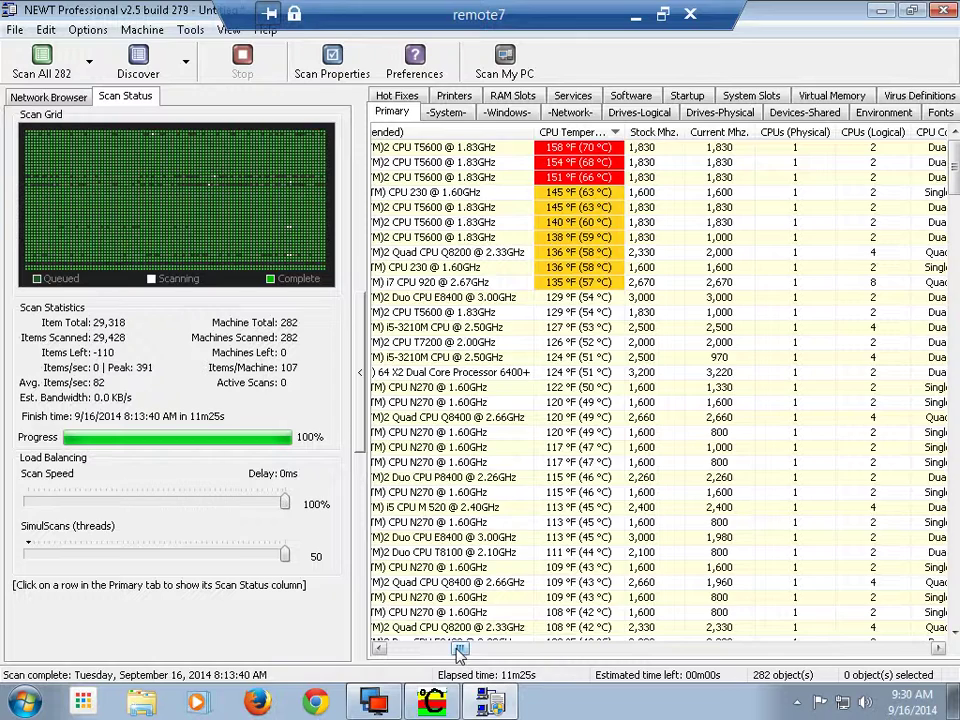
Check the machine names with the hottest CPUs and return to the CPU temperature column
drag(459, 652, 397, 652)
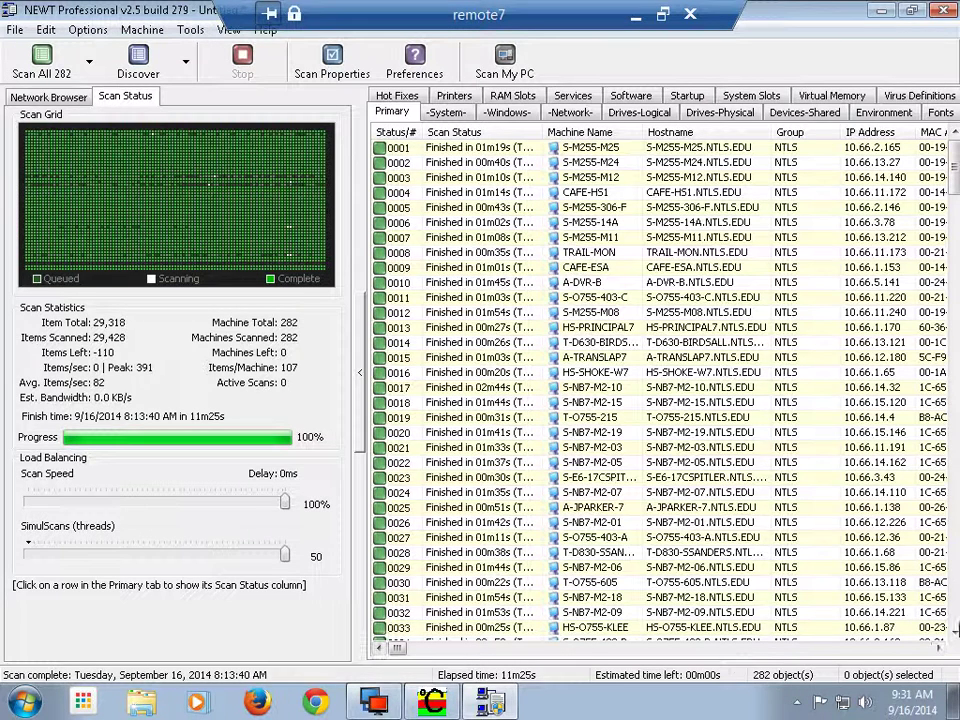
click(939, 649)
click(939, 649)
click(939, 649)
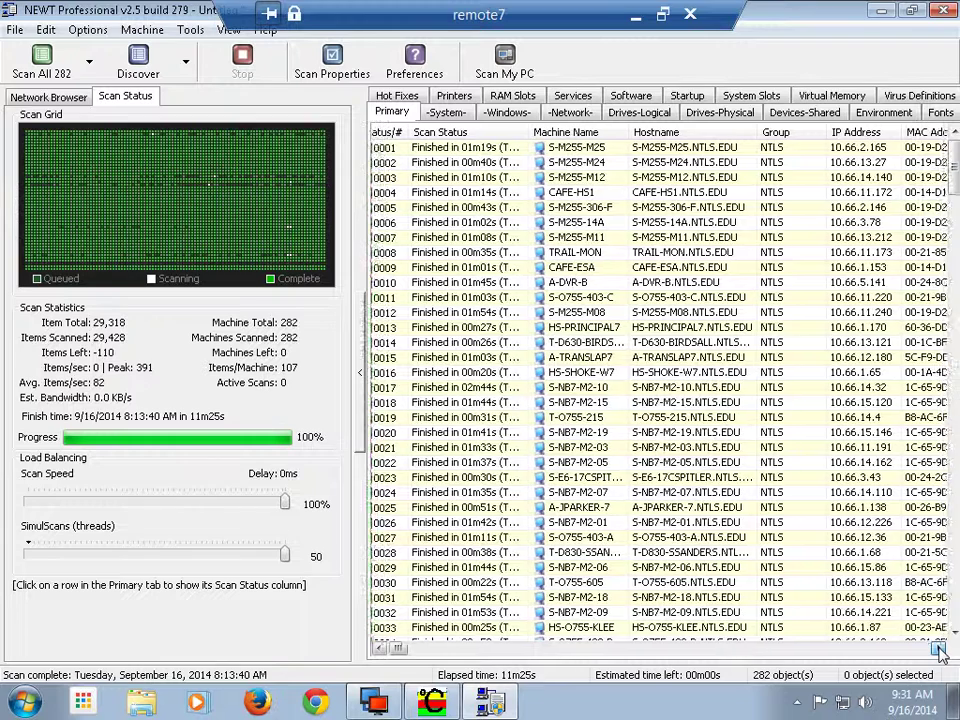
click(939, 649)
click(939, 649)
click(927, 650)
click(927, 650)
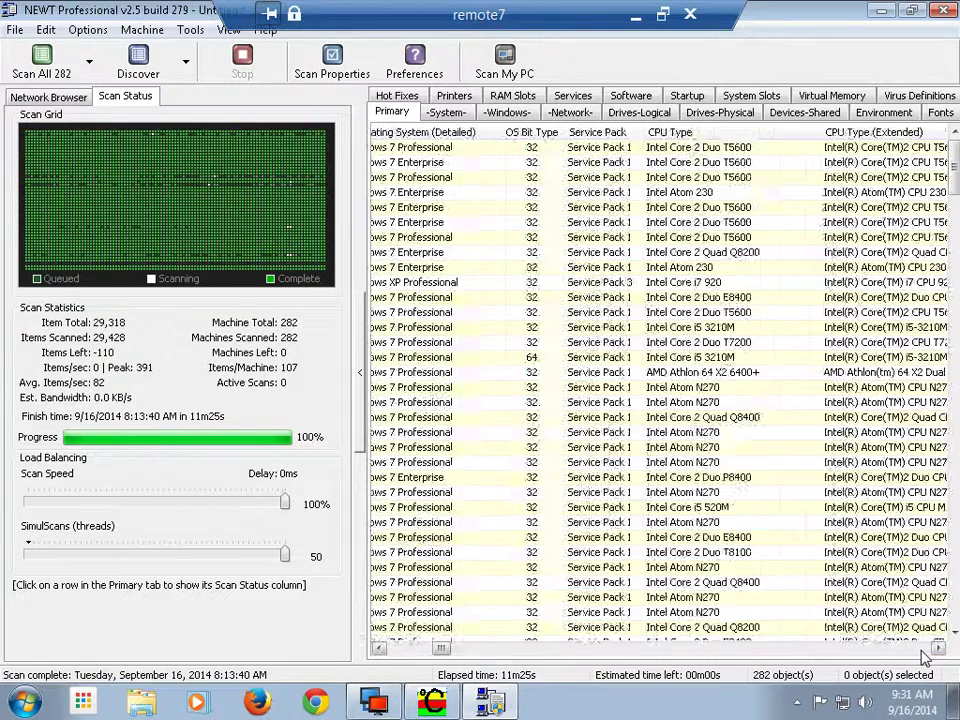
click(927, 650)
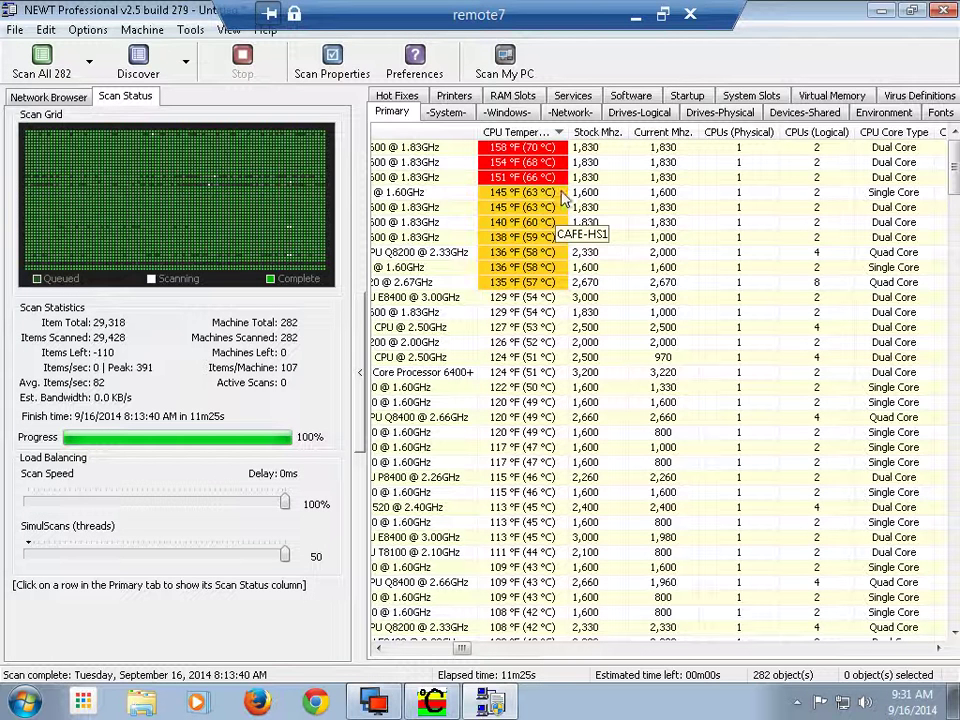
Examine the motherboard and system manufacturer columns and return to the CPU temperature column
click(890, 649)
click(890, 649)
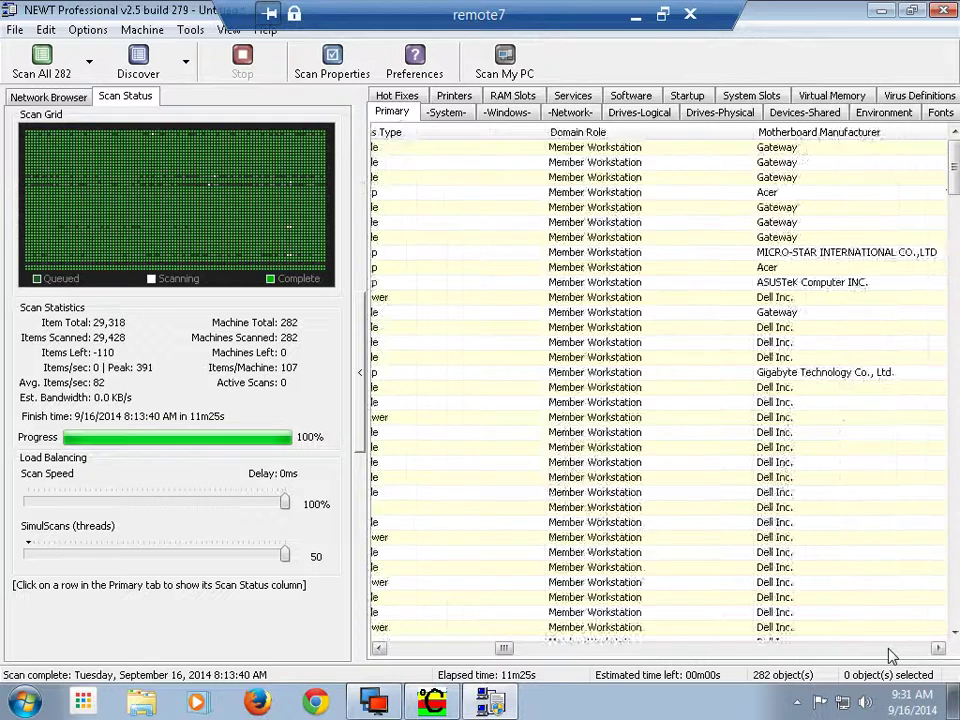
click(890, 649)
click(890, 649)
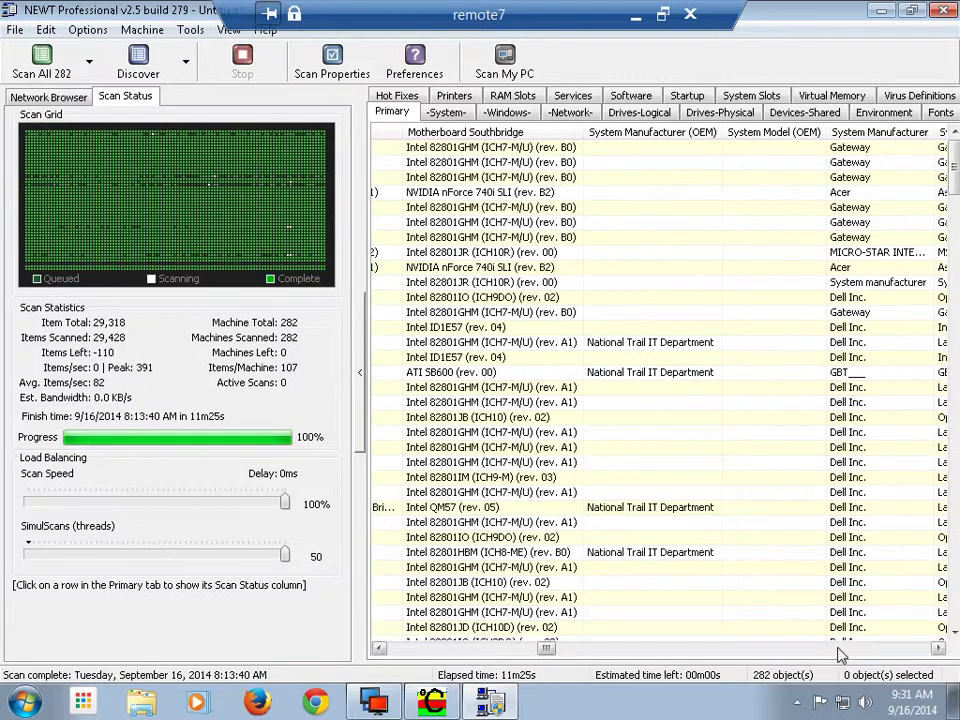
click(462, 650)
click(456, 650)
click(456, 650)
click(418, 650)
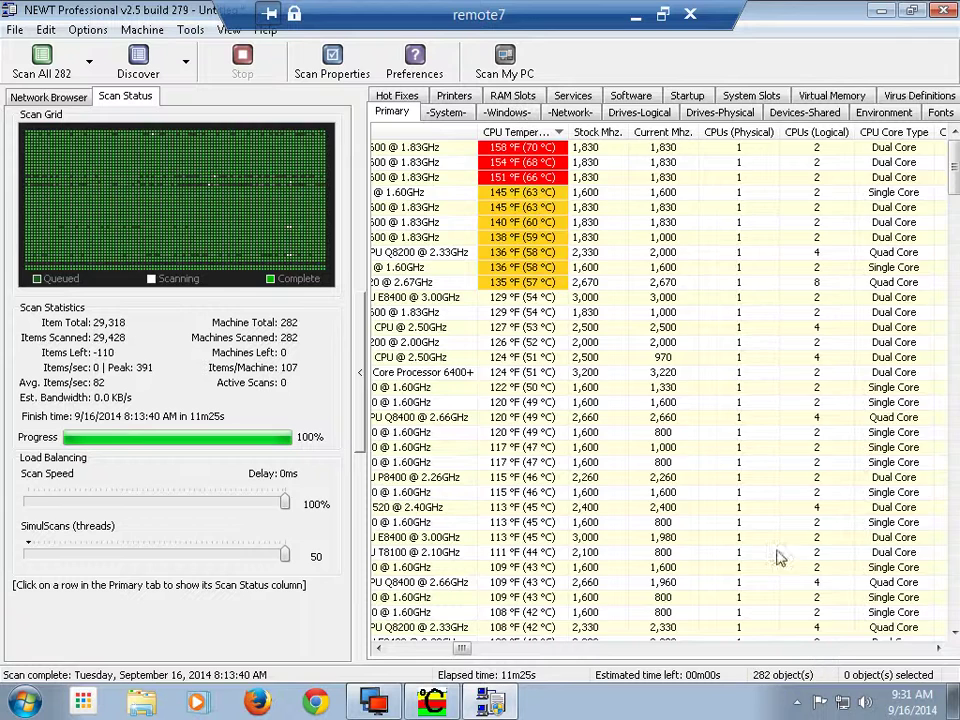
Sort the machine list by System Temperature, highest first
click(824, 650)
click(827, 652)
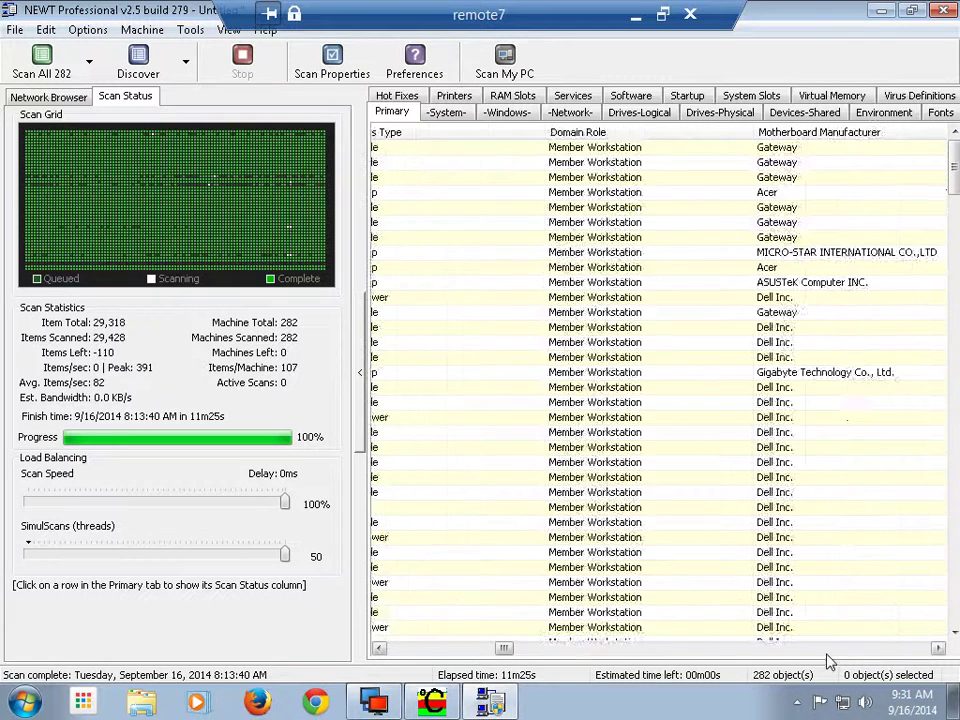
click(827, 652)
click(827, 652)
click(827, 654)
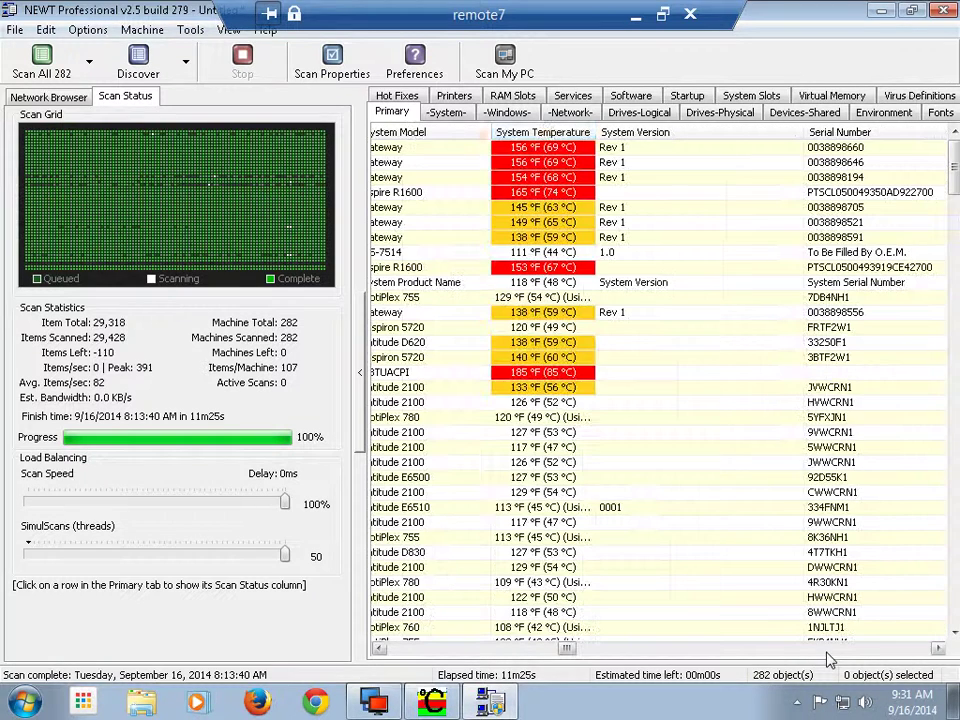
click(545, 135)
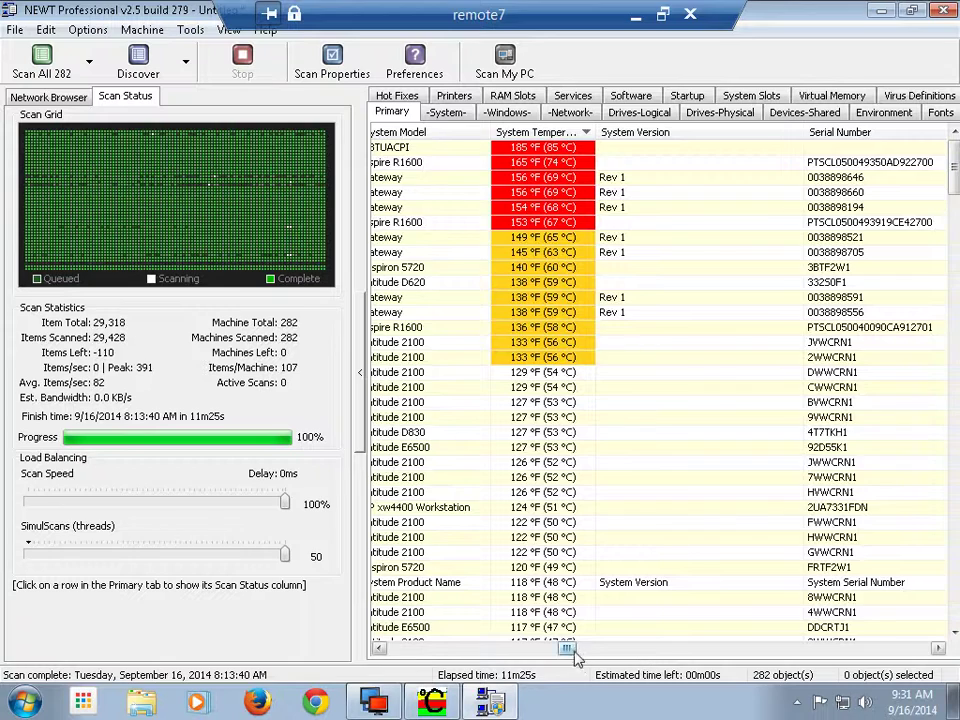
Check the names and users of the machines with the highest system temperatures and return to the System Temperature column
drag(566, 648, 390, 655)
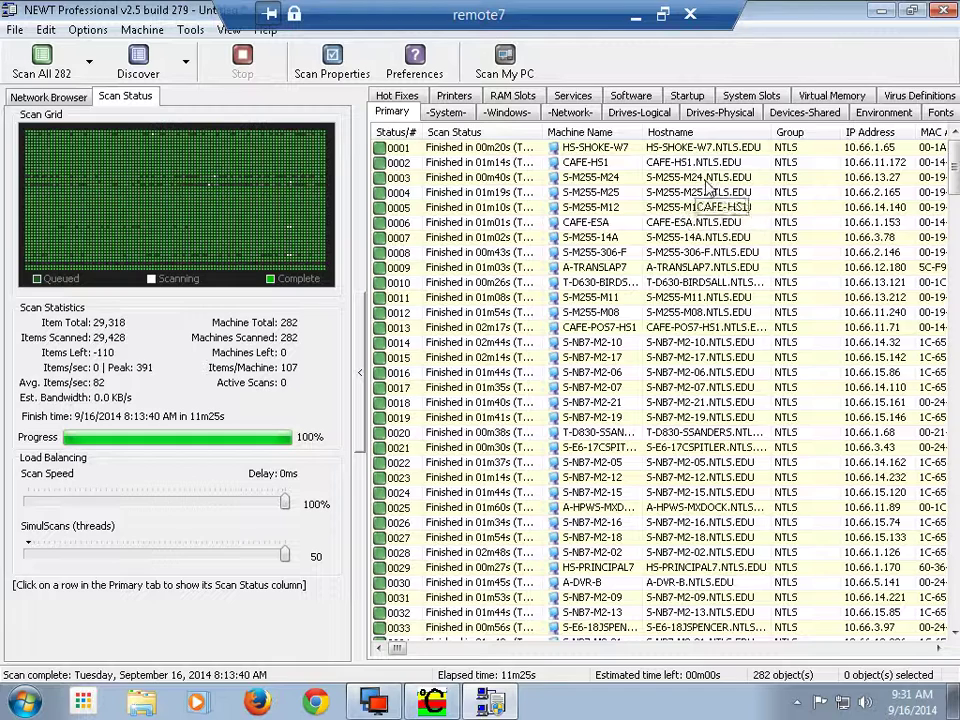
scroll(920, 656, right, 4)
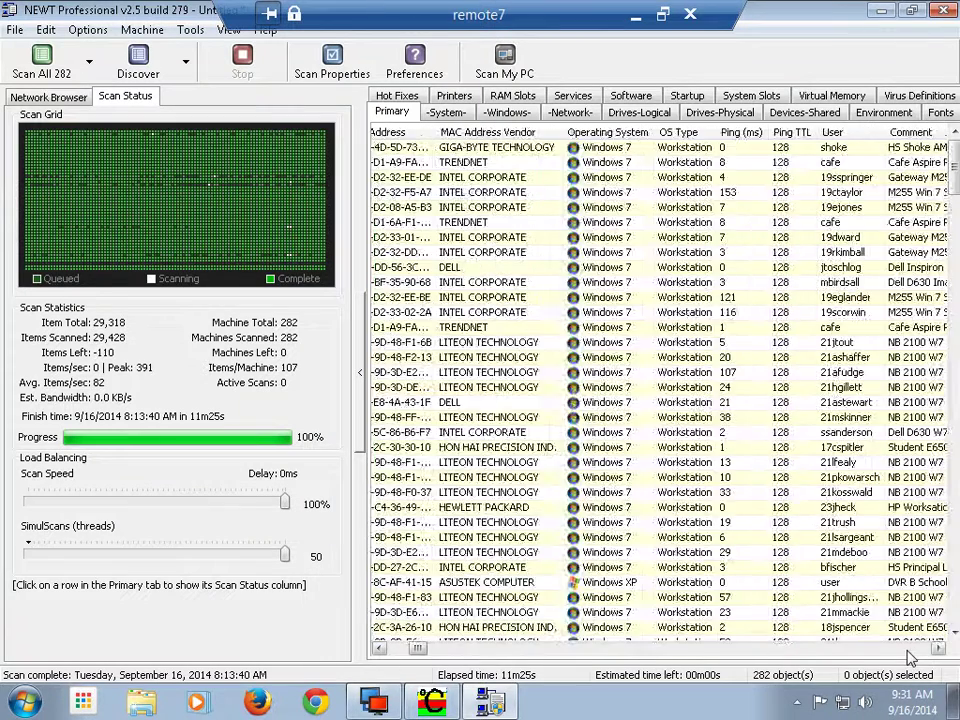
scroll(910, 656, right, 5)
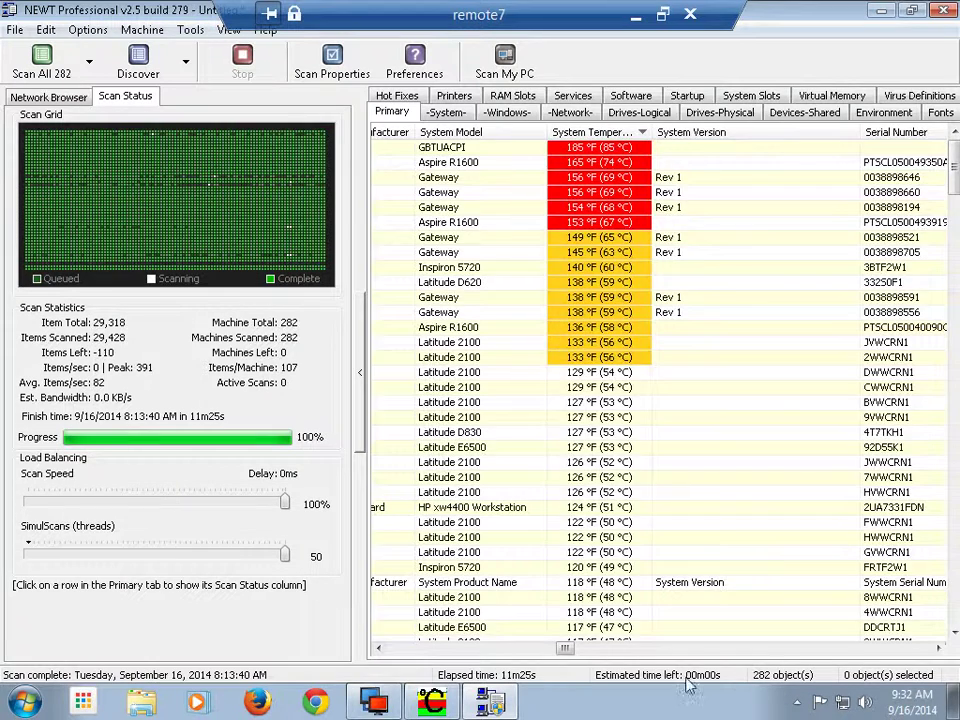
Examine the remaining primary scan columns, from BIOS, network and monitor details through to virus definitions
scroll(800, 652, right, 6)
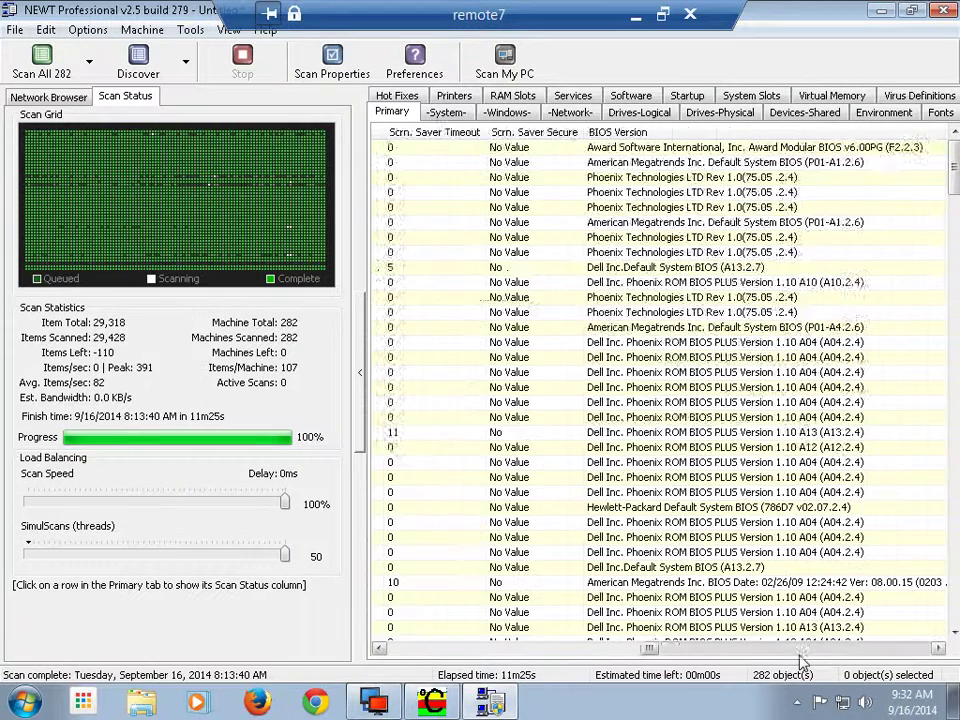
scroll(830, 658, right, 5)
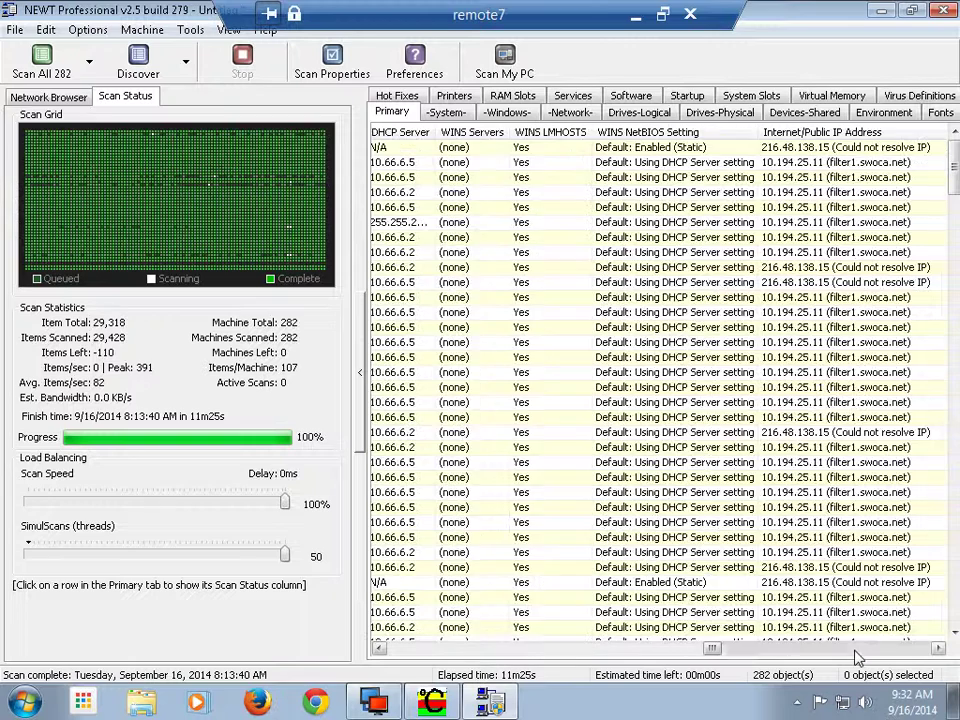
scroll(860, 657, right, 2)
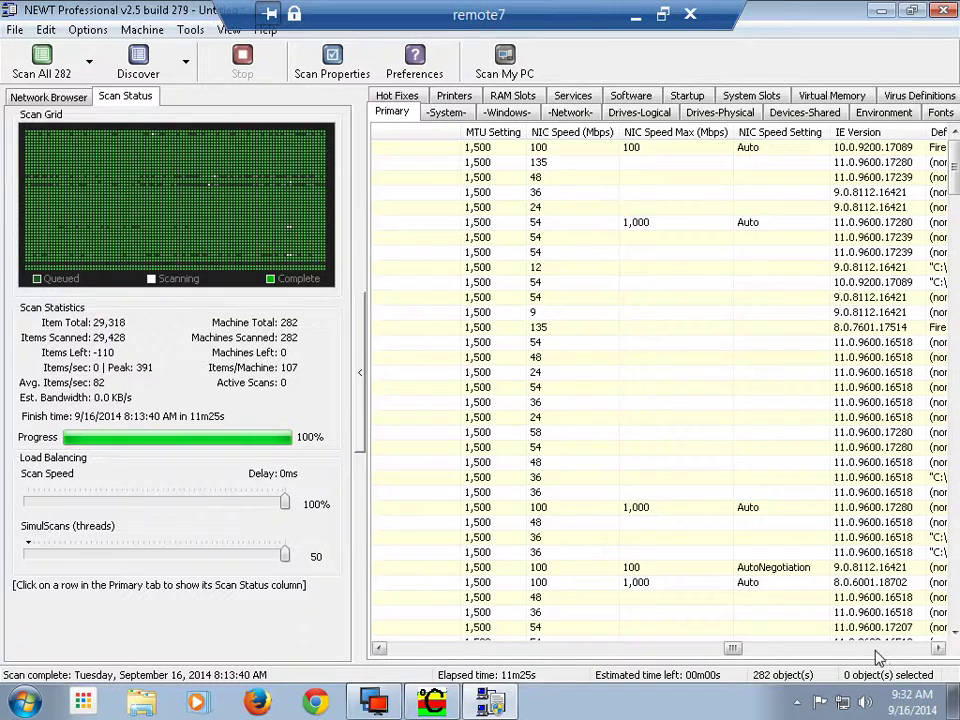
scroll(876, 658, right, 4)
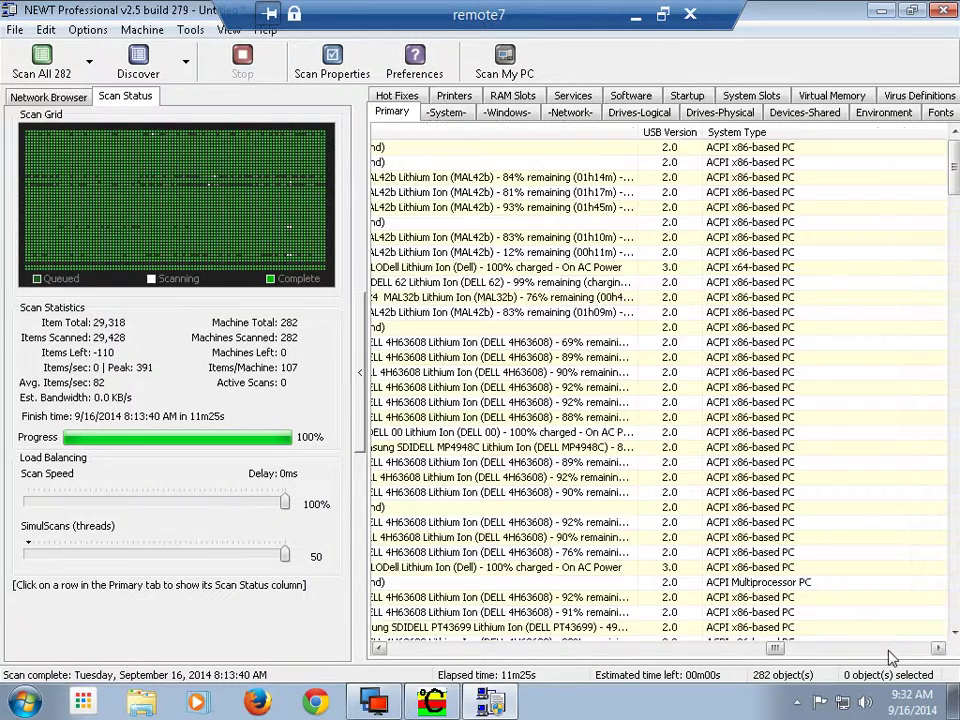
scroll(890, 657, right, 6)
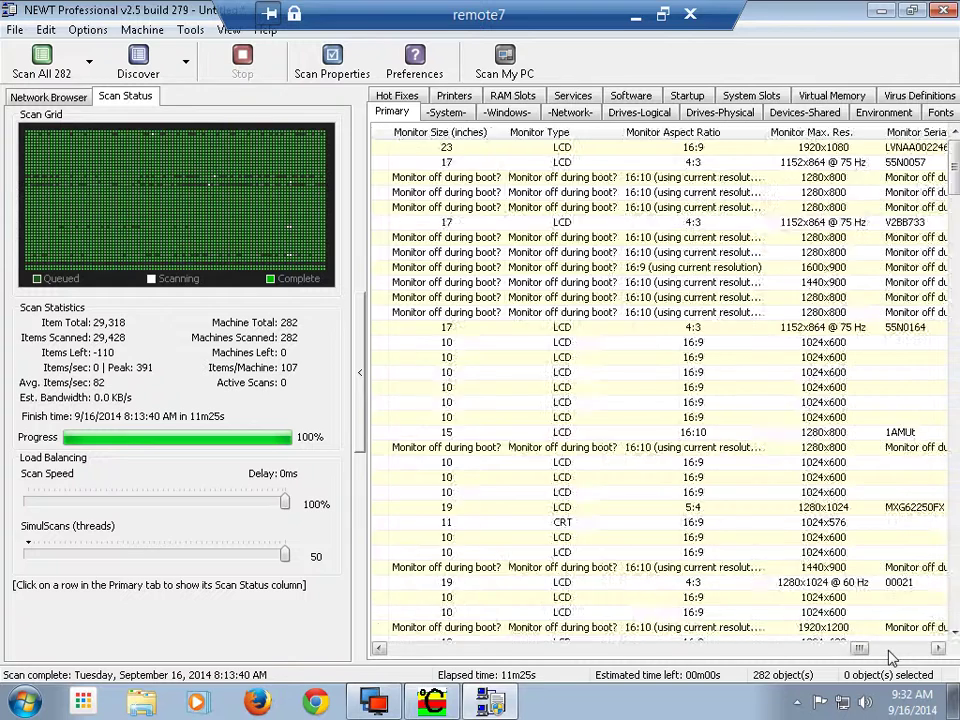
scroll(890, 657, right, 3)
scroll(890, 657, right, 5)
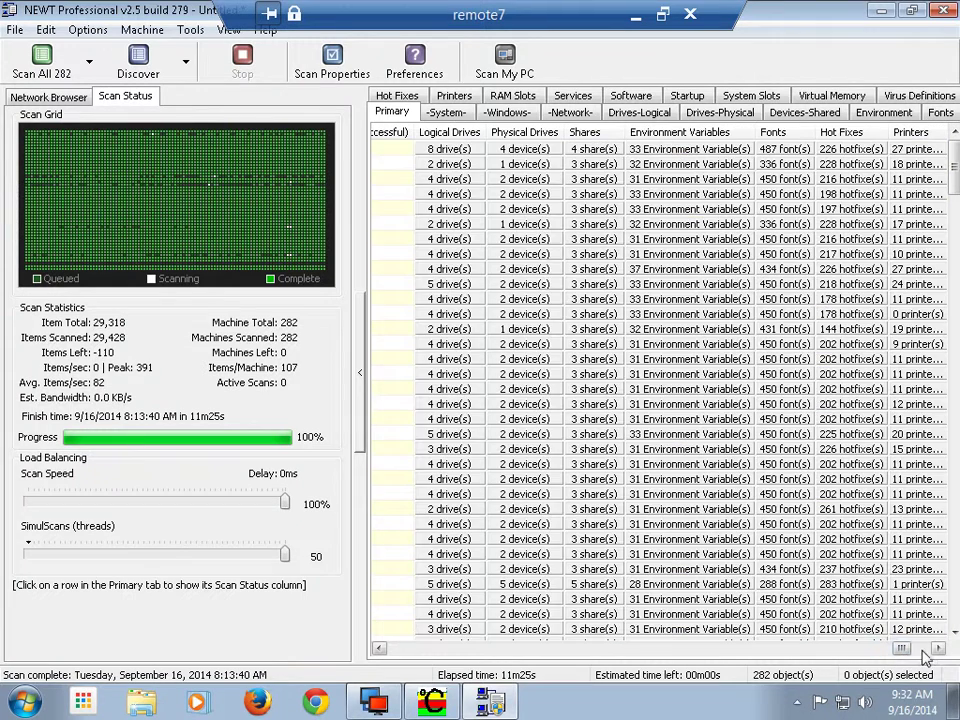
scroll(923, 655, right, 5)
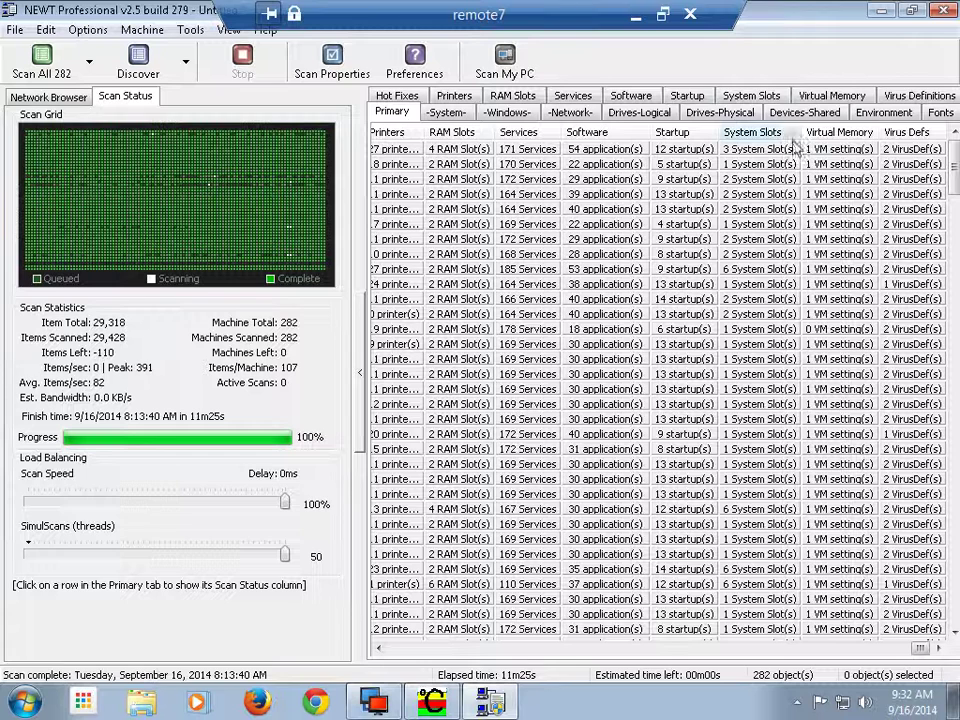
Show the logical drives list and review its drive type, total, free and used space columns
click(643, 114)
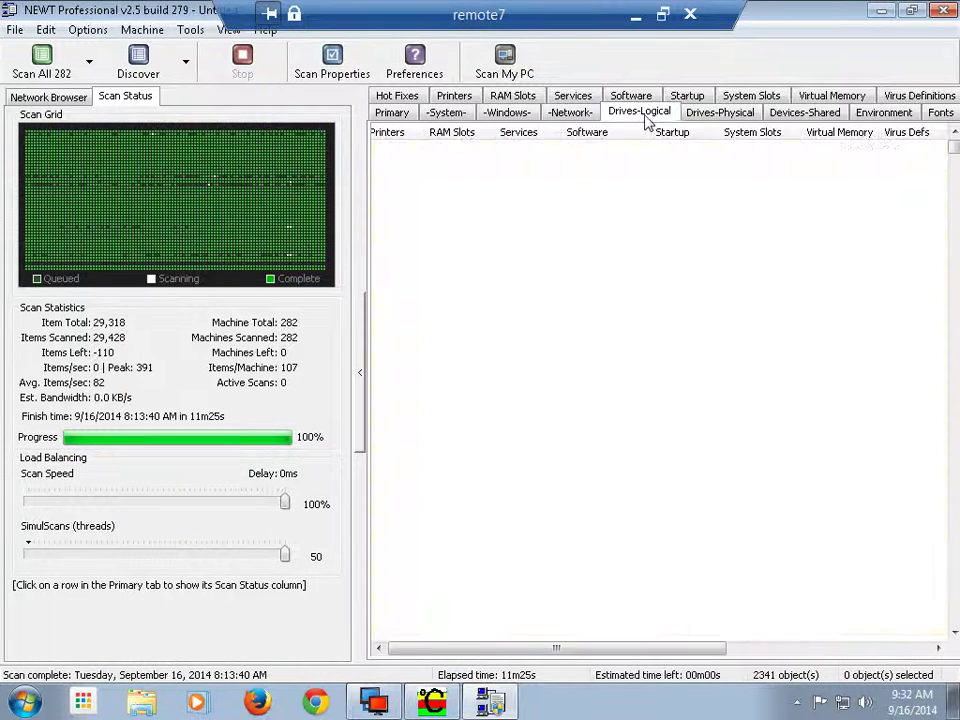
scroll(887, 655, right, 5)
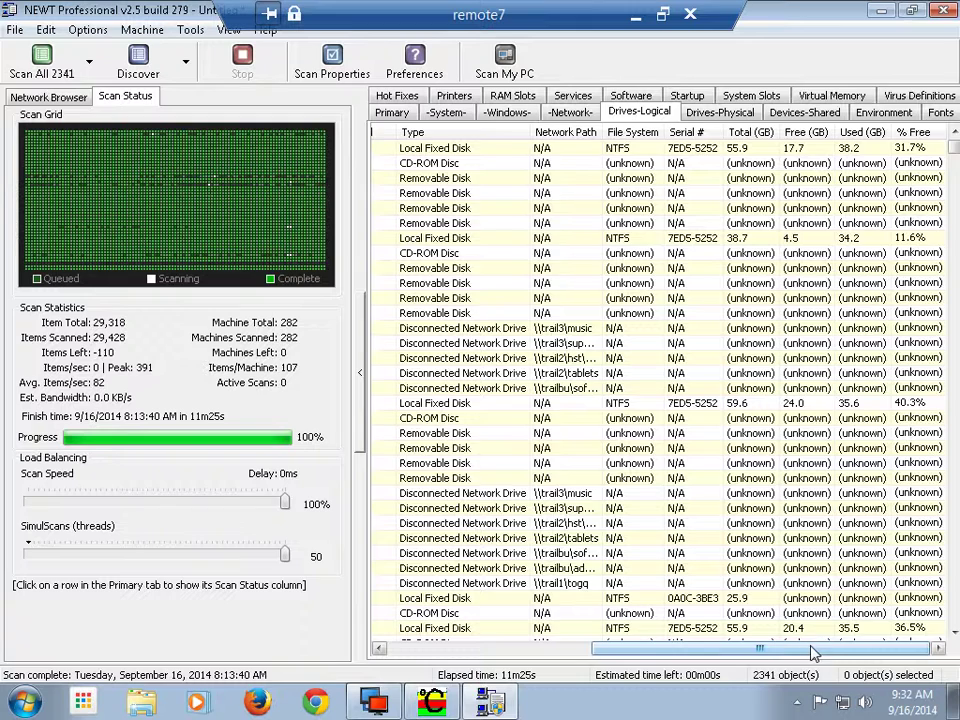
scroll(825, 651, left, 3)
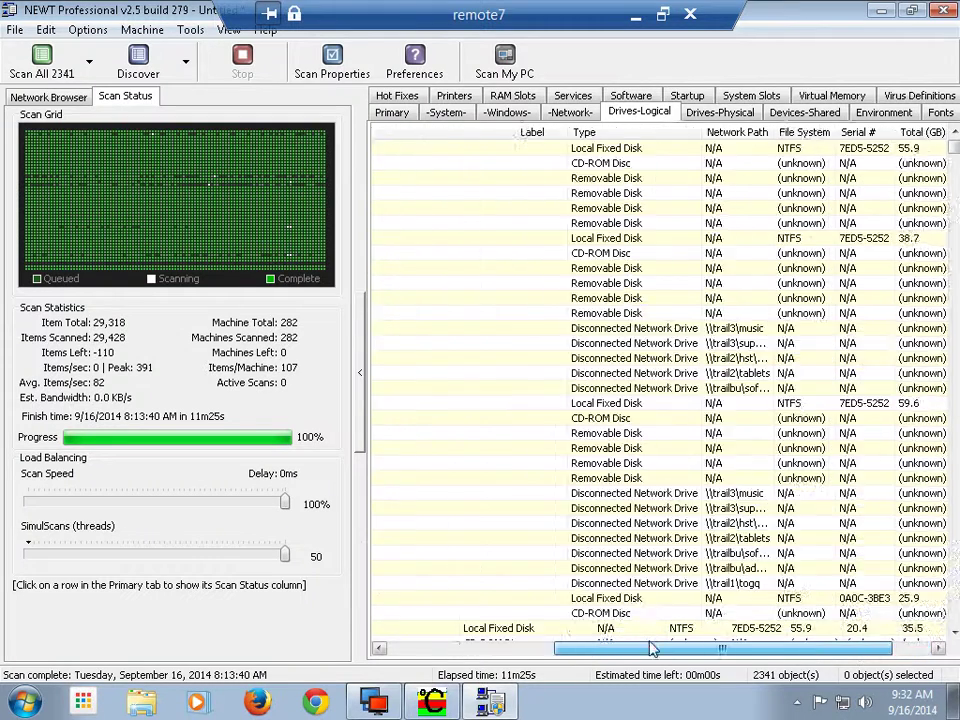
scroll(650, 650, left, 3)
Show the physical drives list and sort it by drive temperature in descending order
click(708, 112)
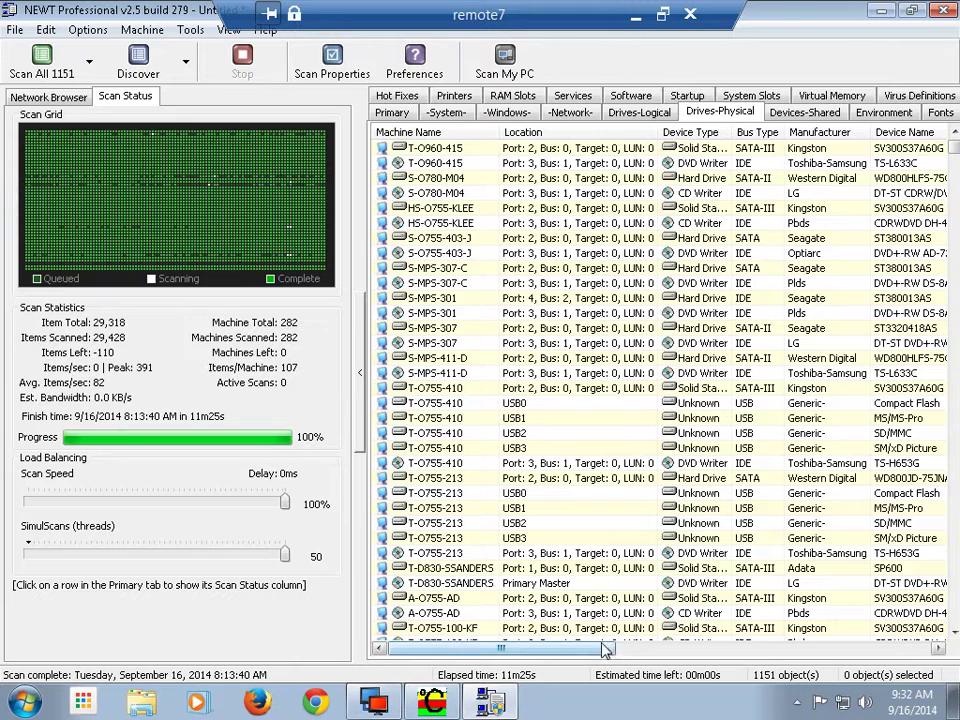
drag(615, 649, 740, 652)
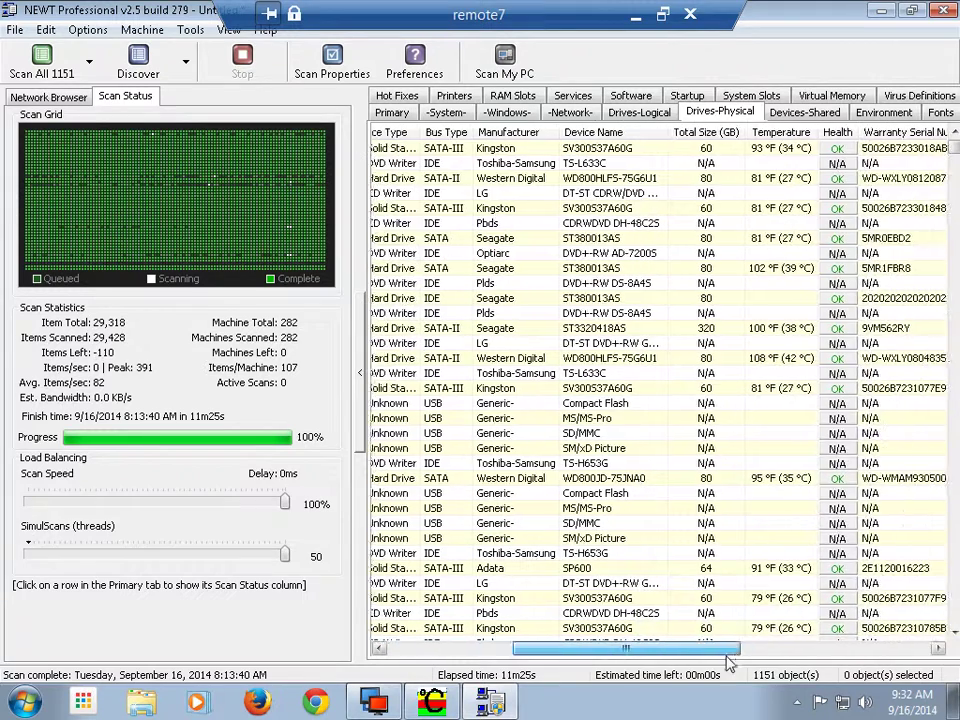
click(790, 140)
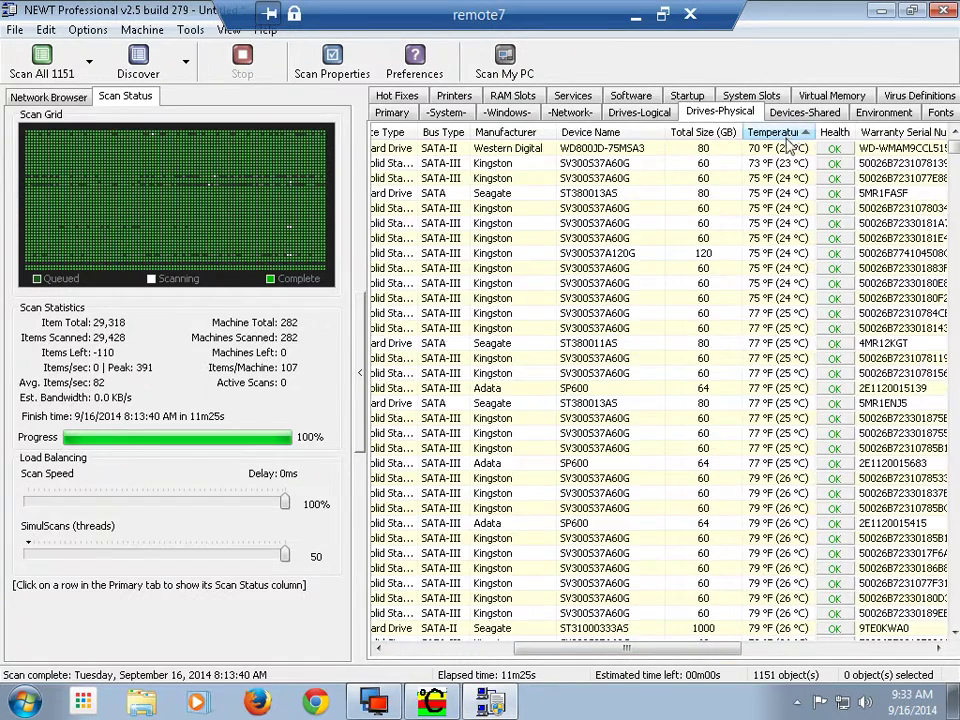
click(790, 140)
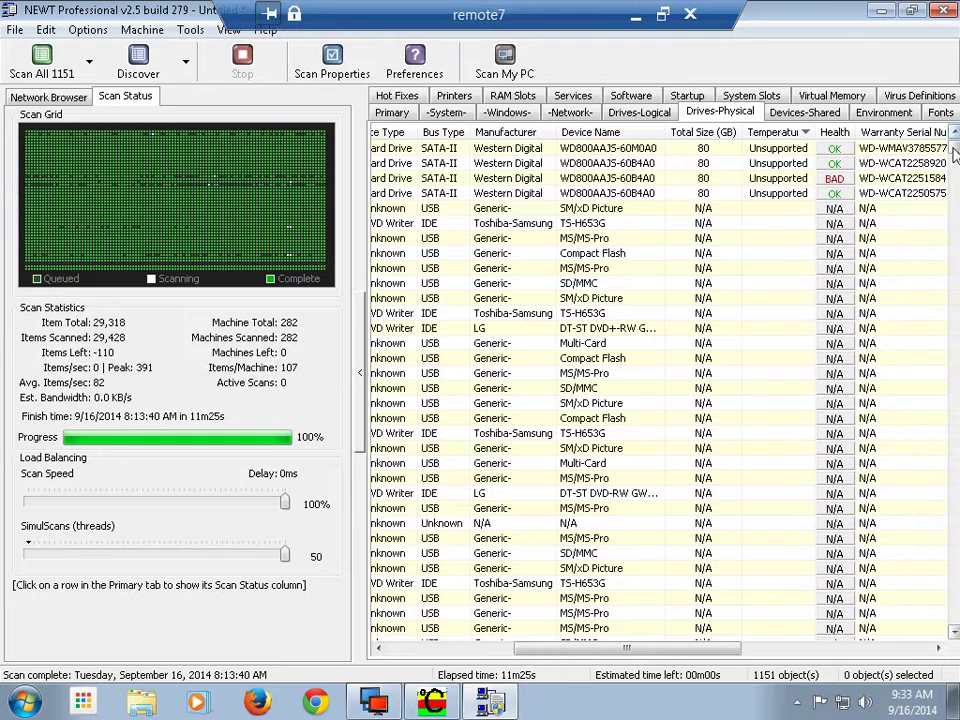
Select the hottest hard drive, the Seagate ST380013AS, and check which machine it belongs to
drag(955, 155, 955, 508)
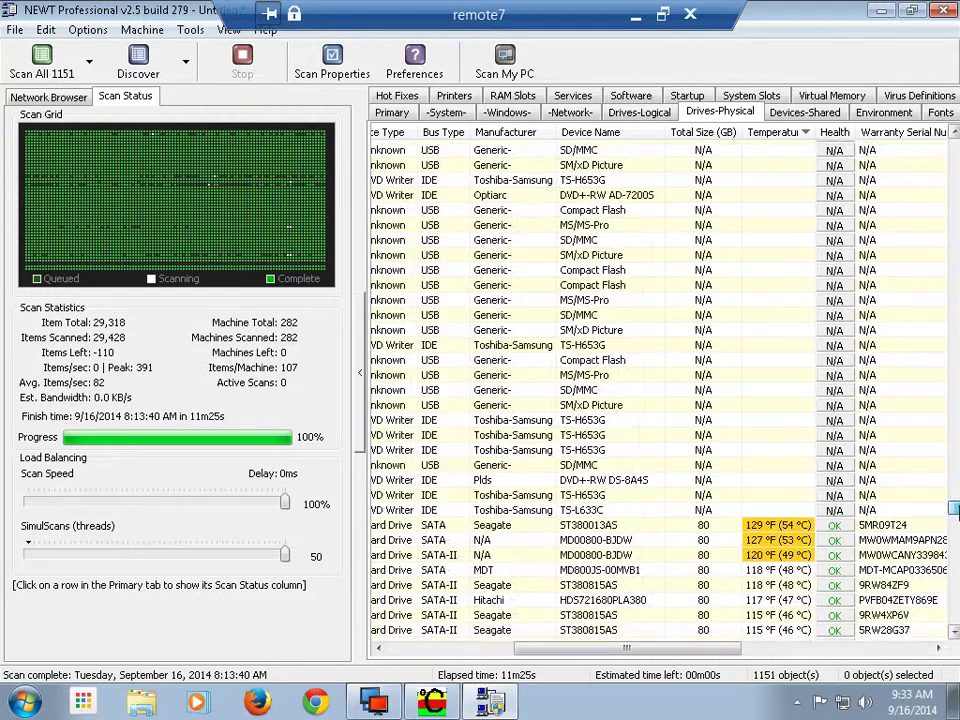
scroll(572, 330, down, 4)
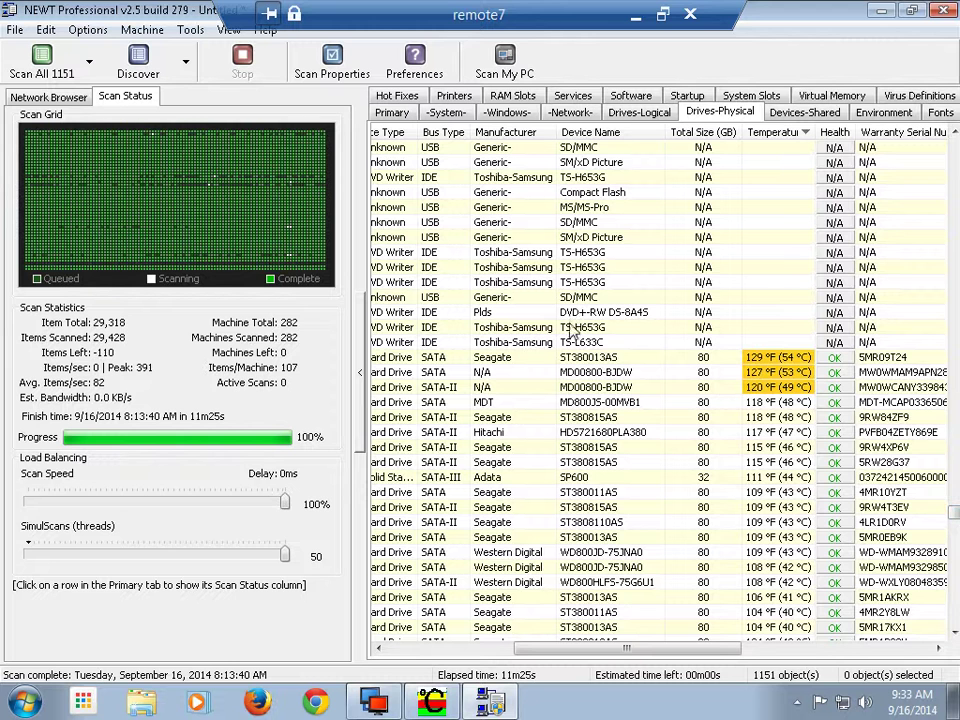
click(560, 357)
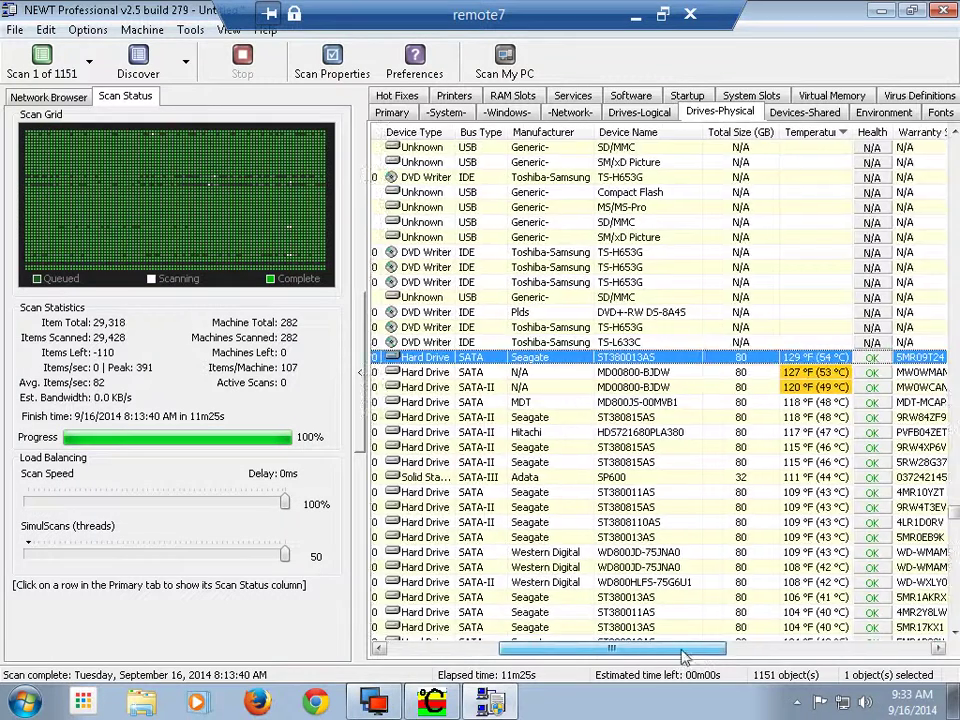
click(439, 656)
drag(561, 657, 498, 652)
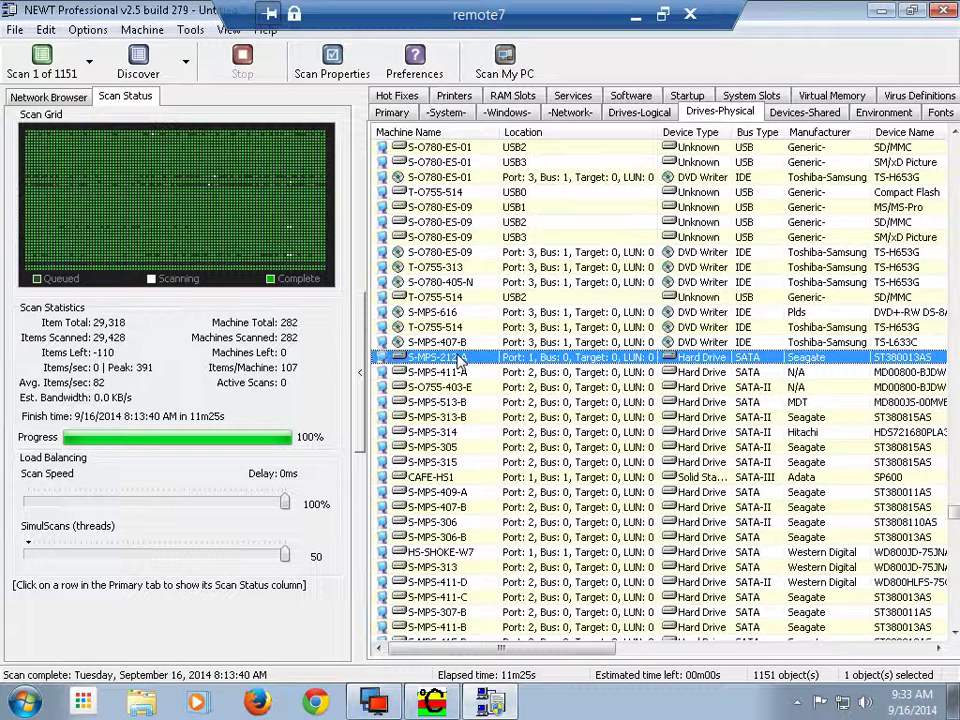
Sort the physical drives list by health and bring the drives with the worst status into view
drag(544, 652, 749, 655)
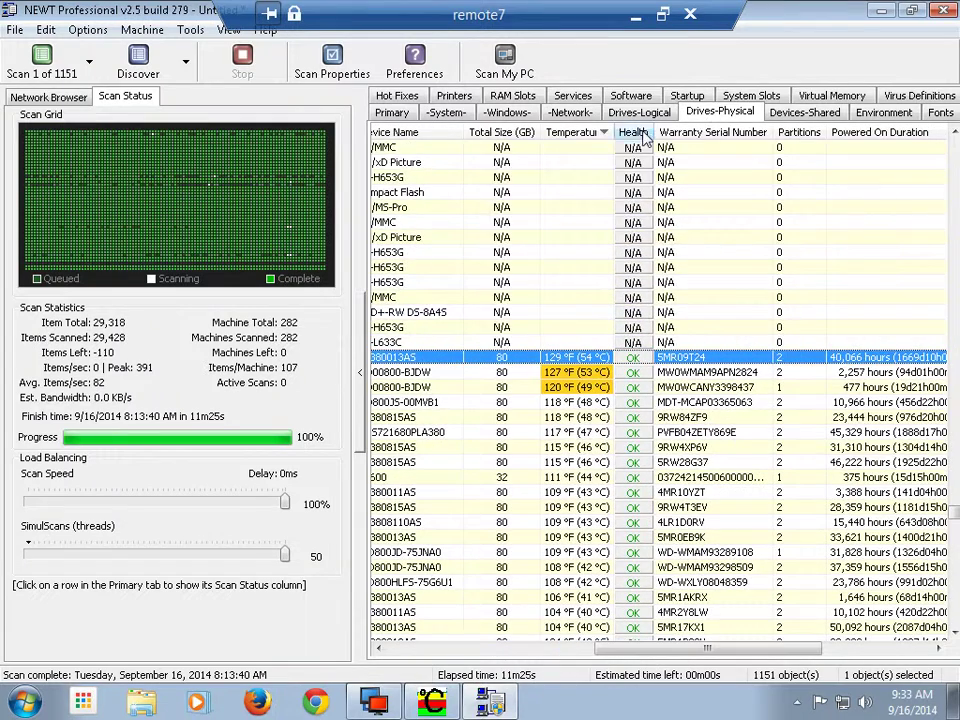
click(643, 133)
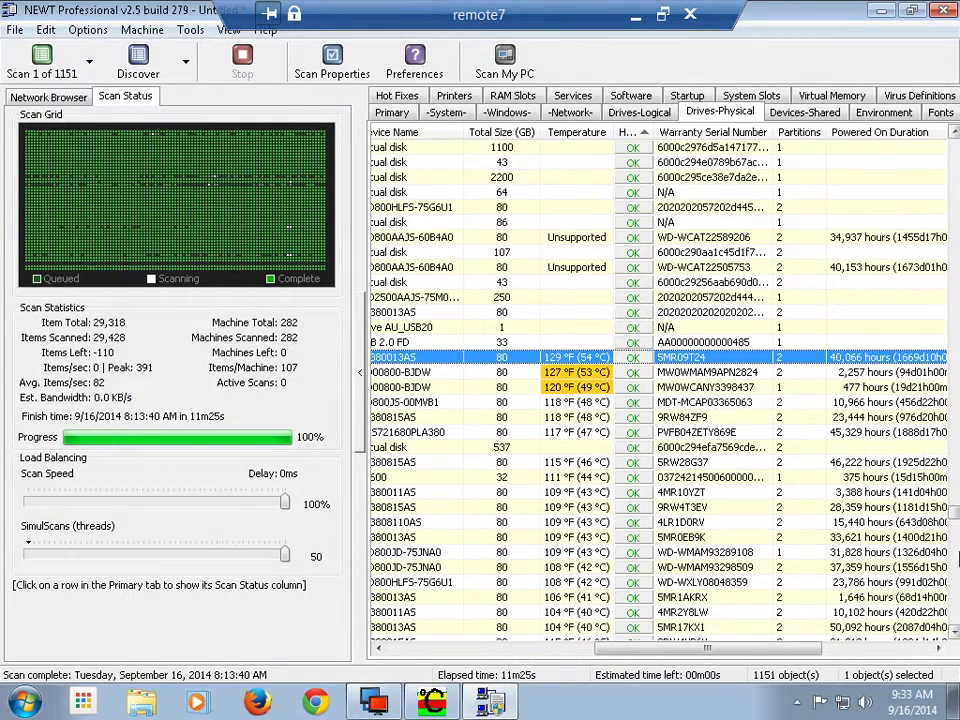
drag(955, 512, 955, 148)
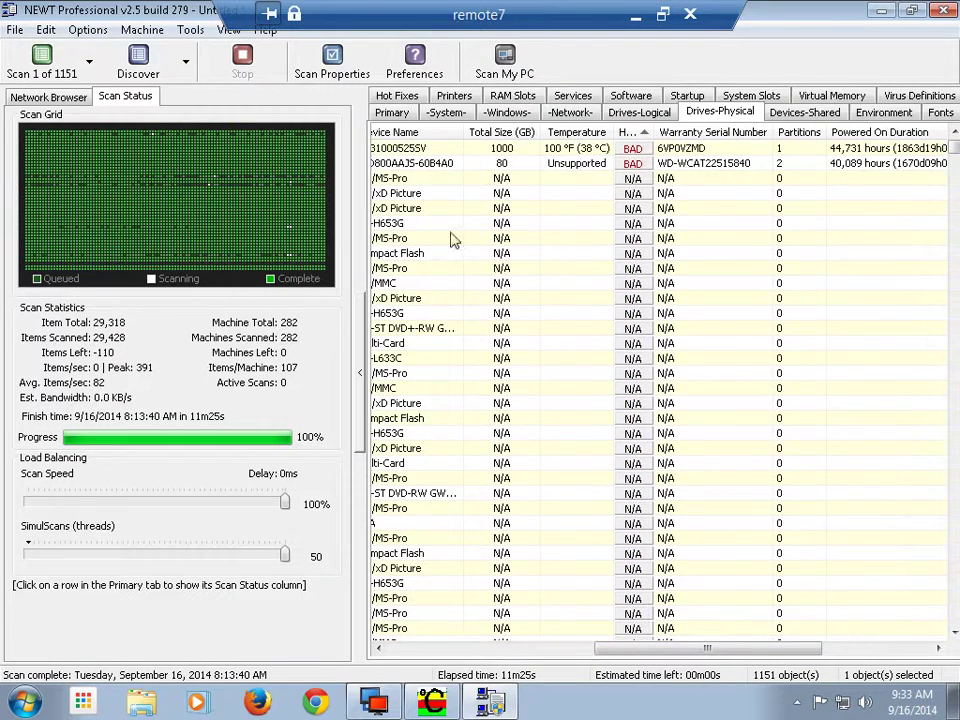
Inspect the SMART information of the failing ST31000525SV and WD800AAJS-60B4A0 drives, including the latter's Reallocated Sector Count
double_click(408, 155)
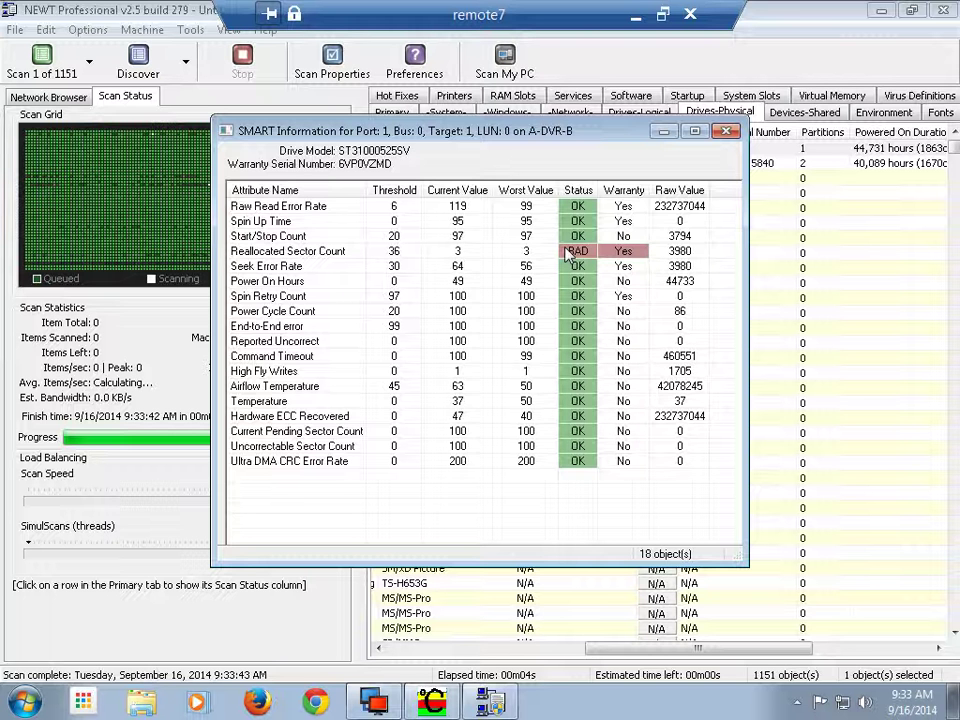
click(726, 131)
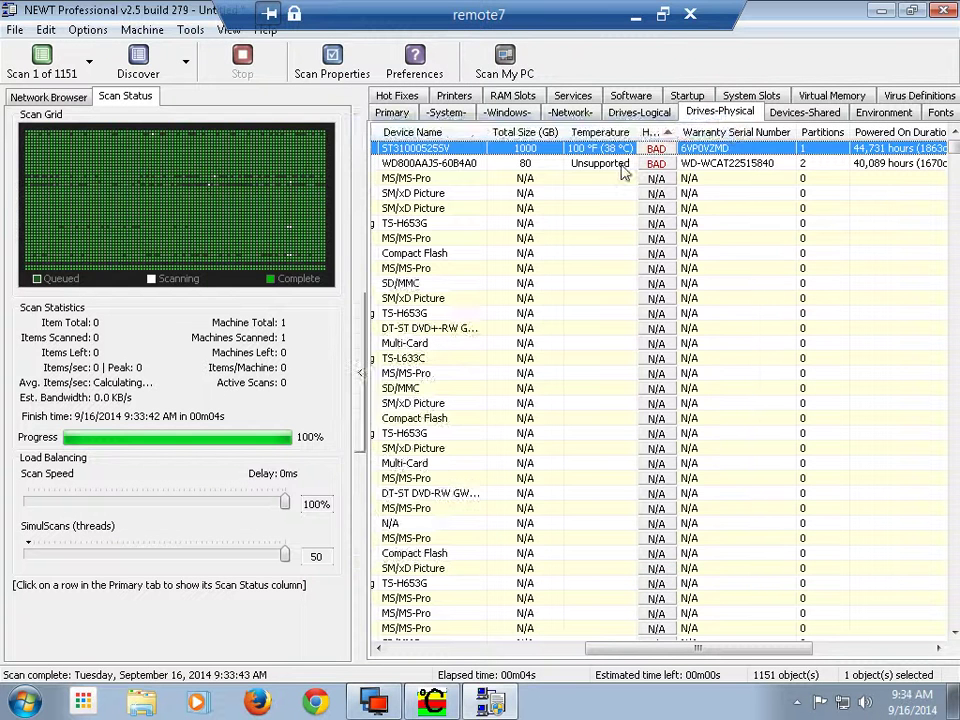
click(655, 166)
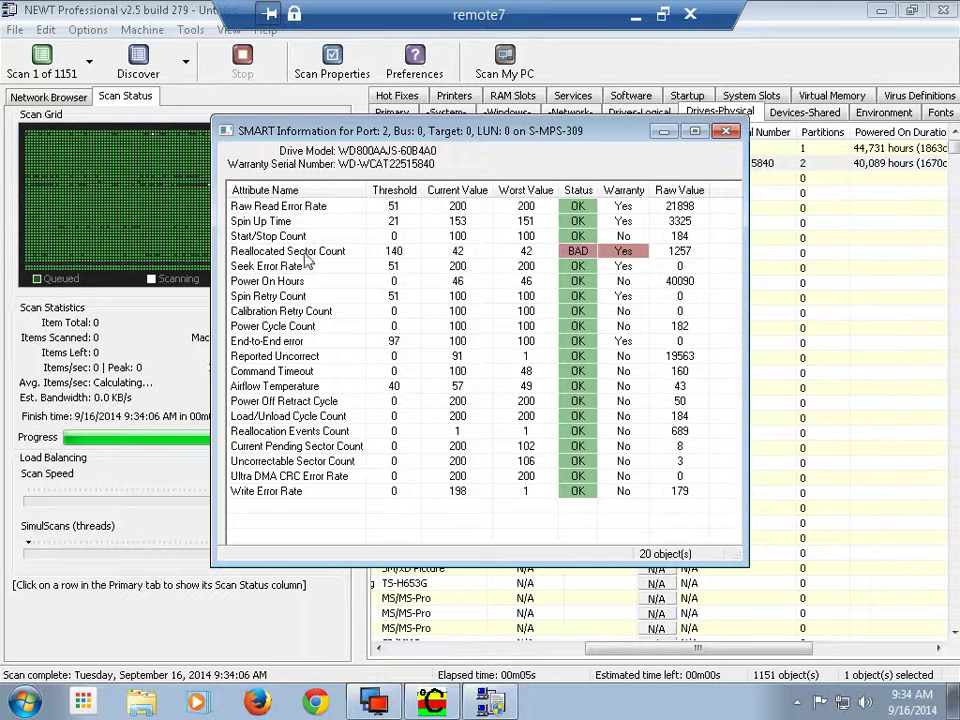
click(355, 252)
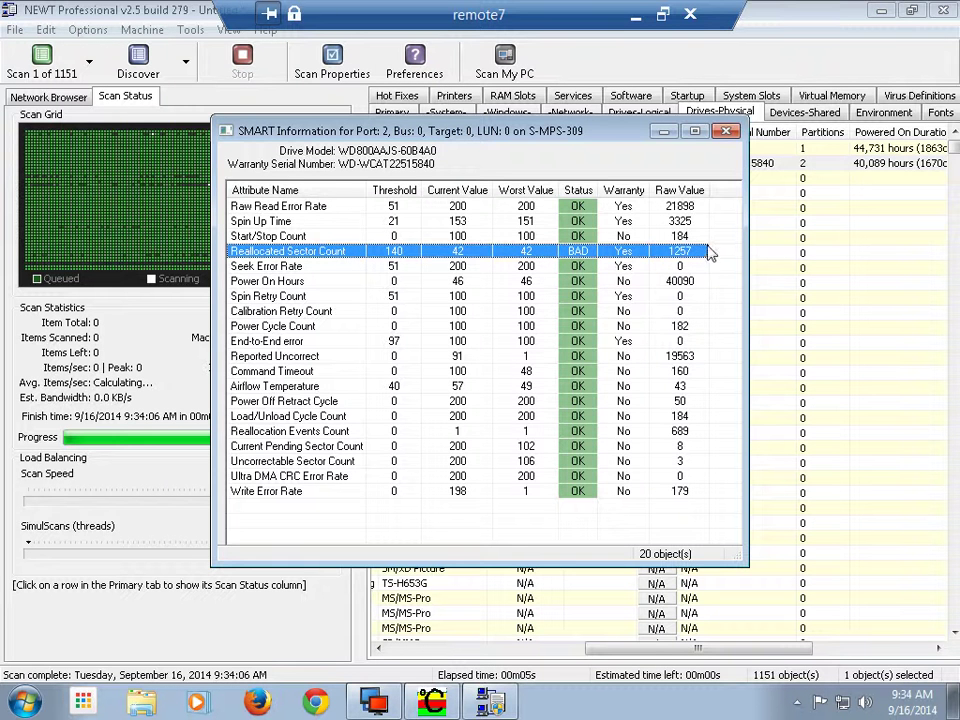
click(727, 131)
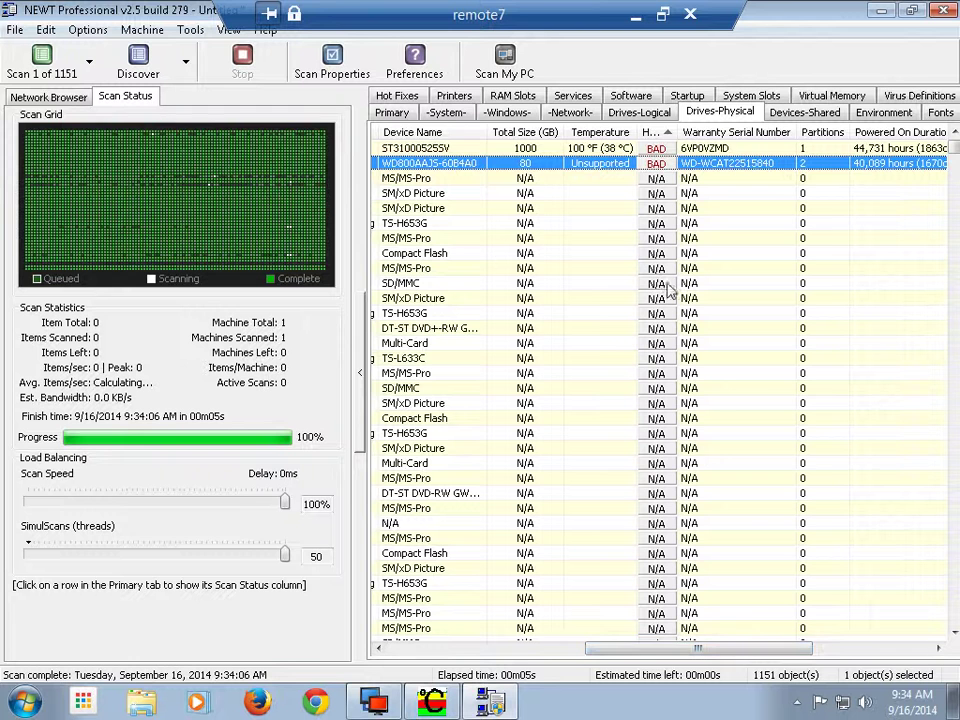
Check which machines the two failing hard drives belong to and review their powered-on duration and power cycles
click(455, 150)
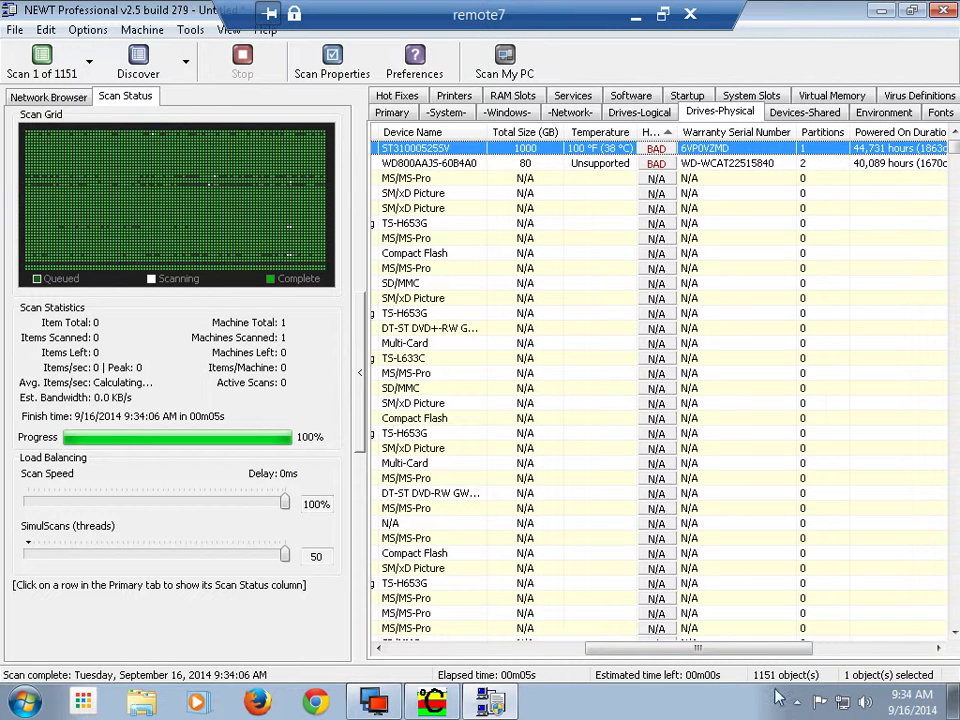
drag(681, 648, 485, 677)
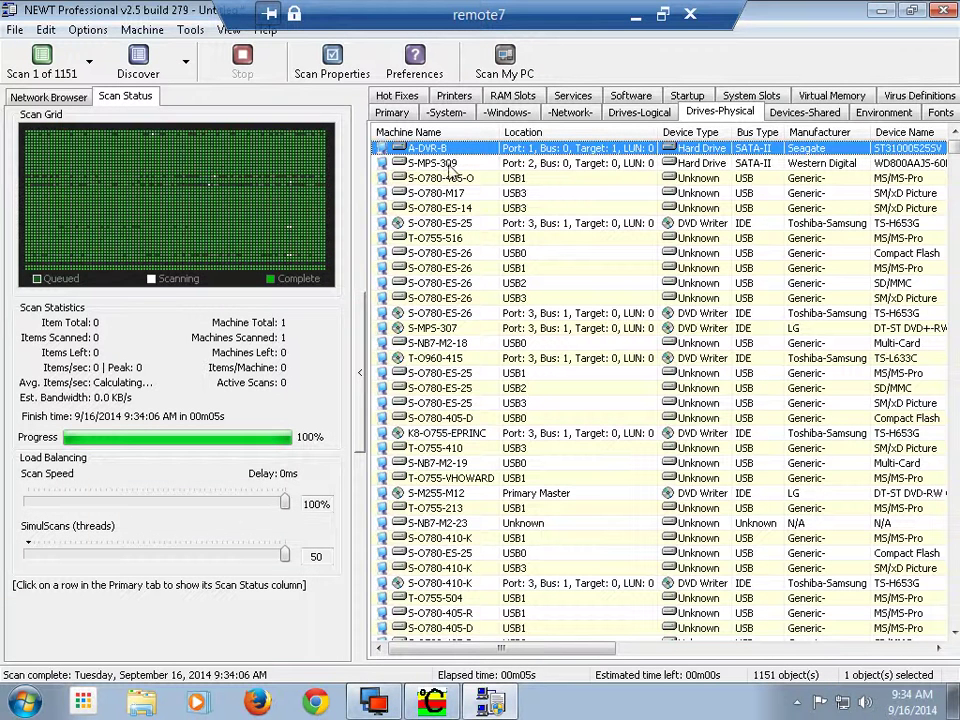
click(449, 165)
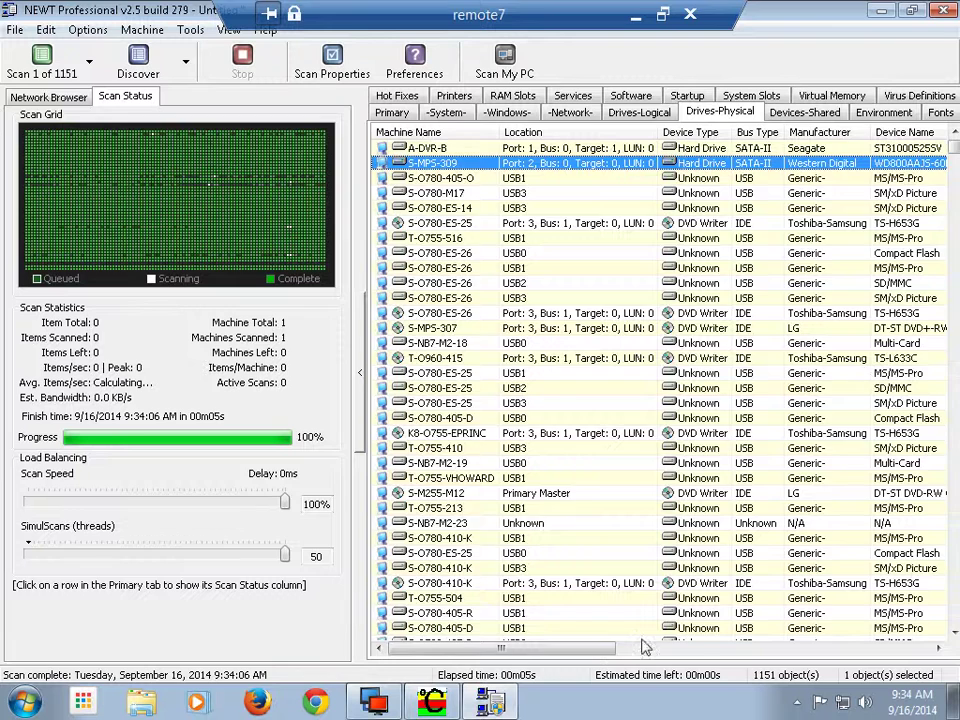
drag(612, 655, 894, 670)
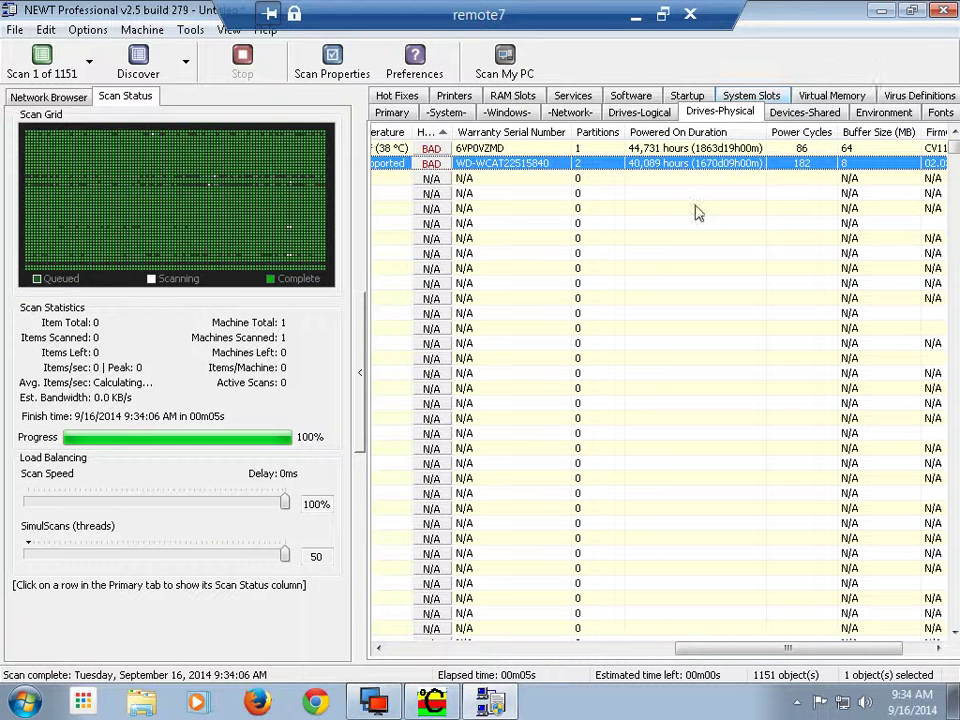
Switch from the remote session to the CH1 Review 2015 presentation in SMART Notebook and advance to the Secondary Storage slide
click(636, 14)
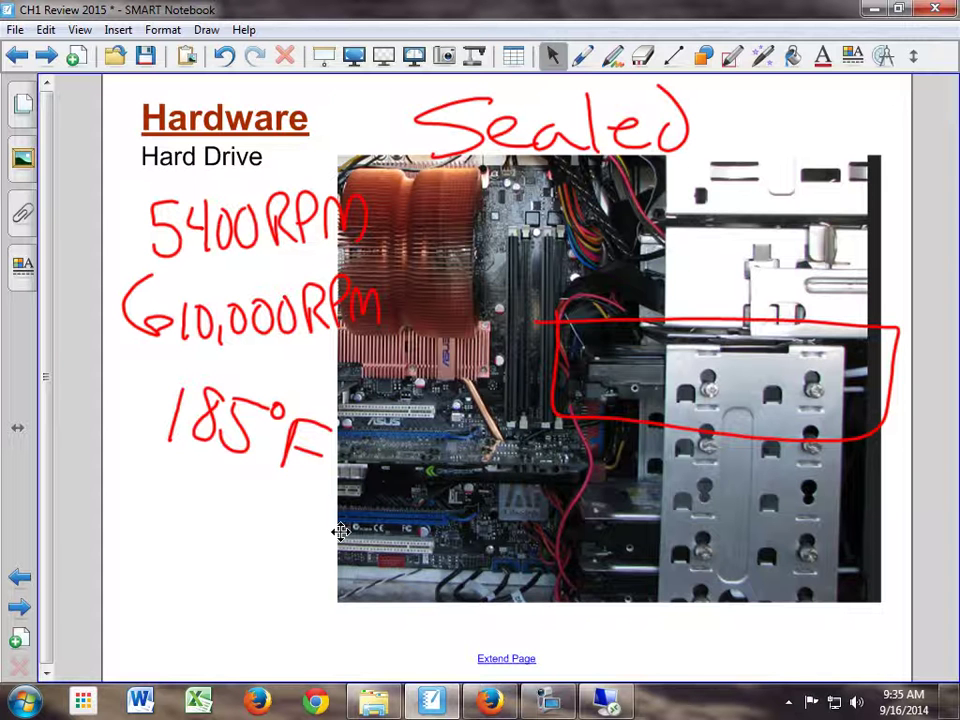
click(47, 55)
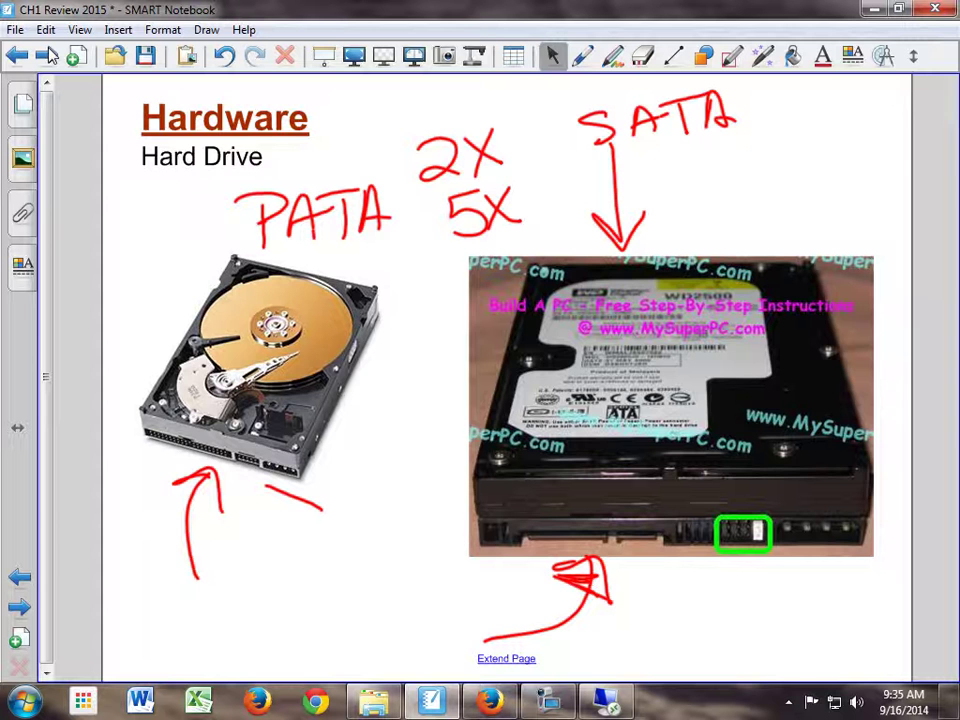
click(46, 56)
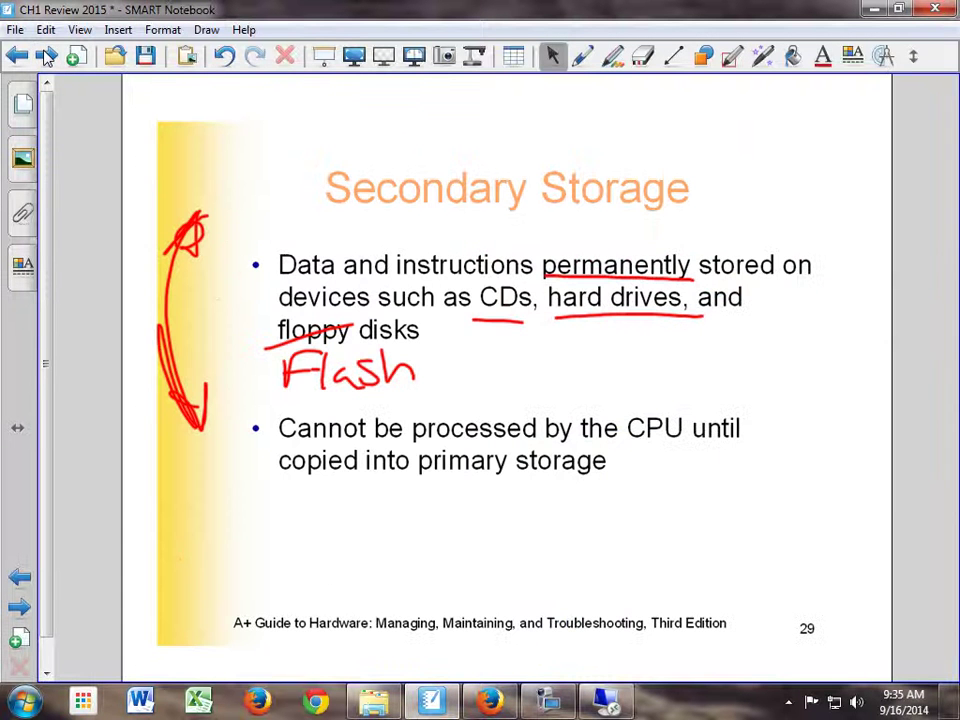